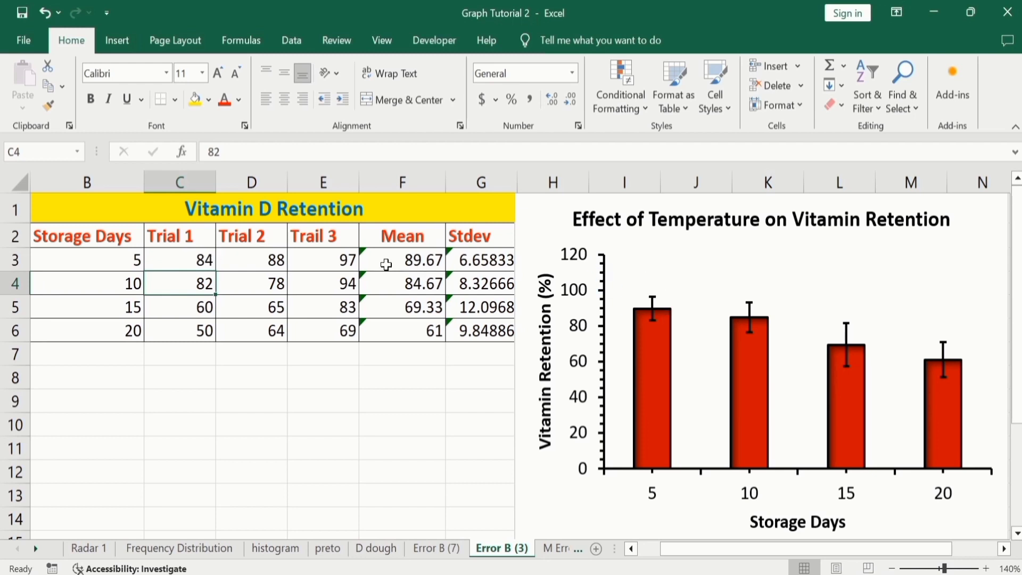
# - Change the Trial 1 value for 5 storage days in C3 to 94
pyautogui.click(202, 260)
pyautogui.doubleClick(202, 260)
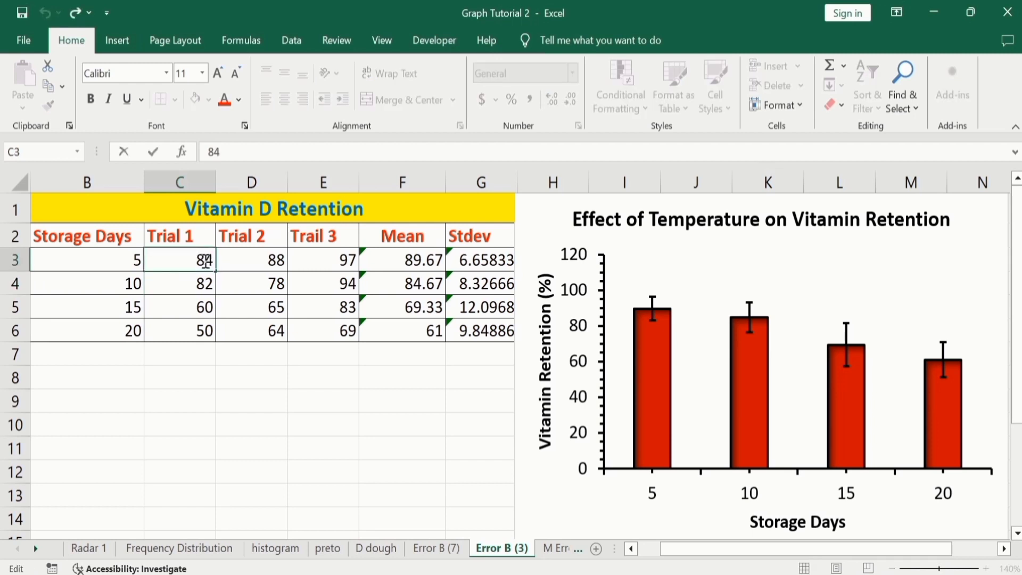
pyautogui.press('BackSpace')
pyautogui.write('9')
pyautogui.press('Return')
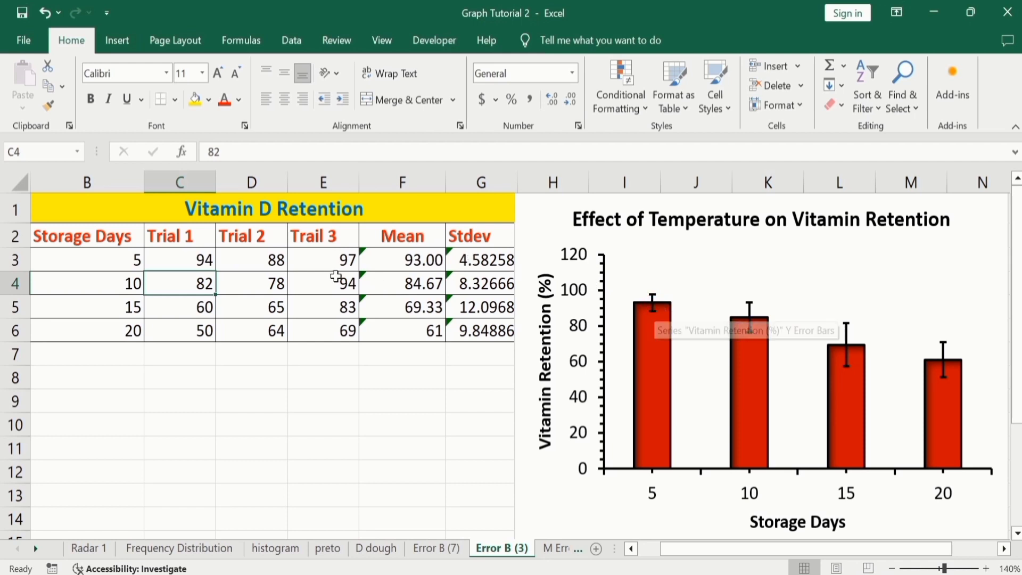
# - Set the Trial 1 value for 5 storage days in C3 back to 84
pyautogui.click(207, 261)
pyautogui.doubleClick(207, 261)
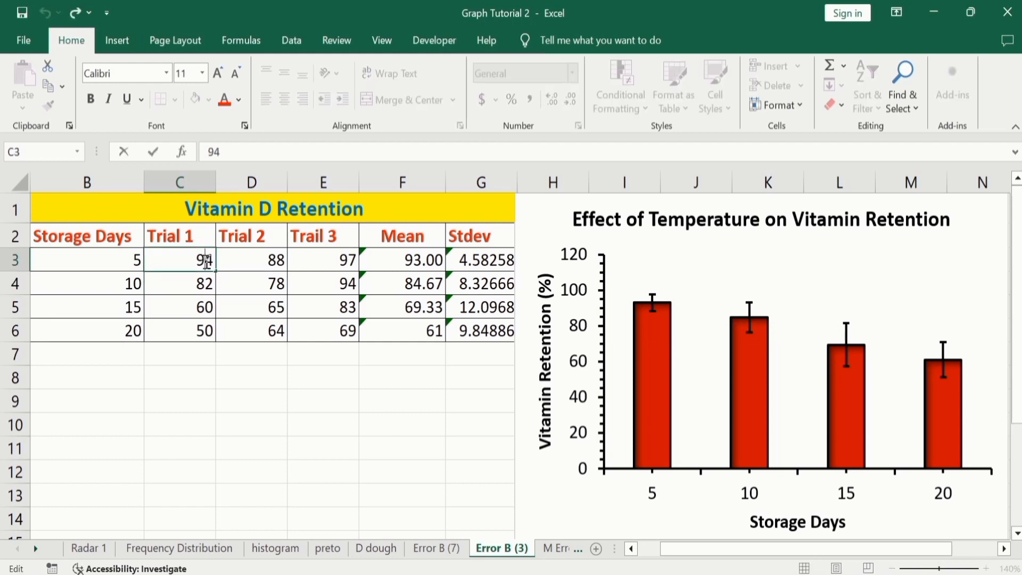
pyautogui.press('BackSpace')
pyautogui.write('8')
pyautogui.press('Return')
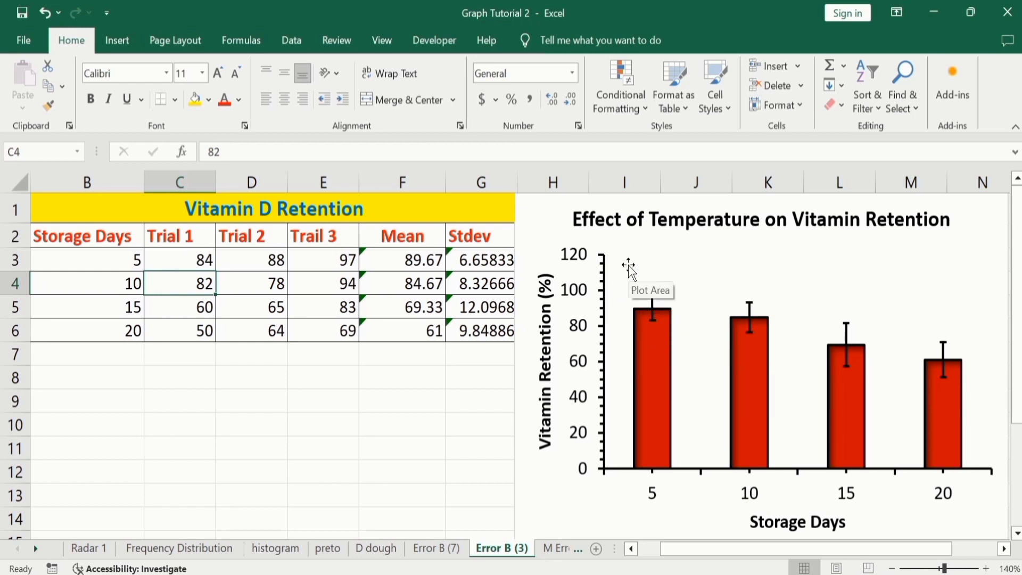
pyautogui.click(323, 424)
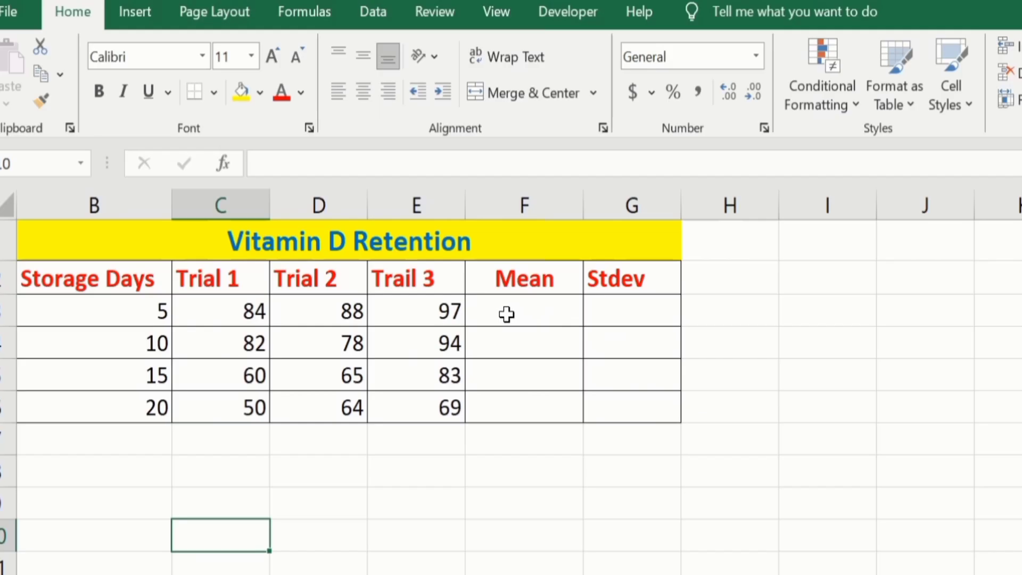
# - On the Error B (7) sheet, calculate the trial means with =AVERAGE(C3:E3) in F3 and fill the formula down to F6
pyautogui.click(506, 314)
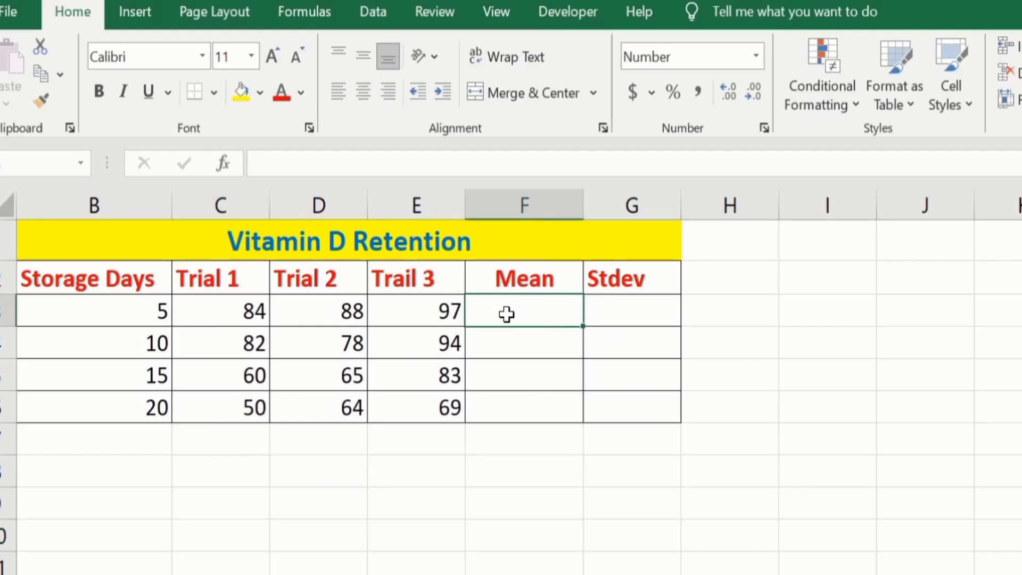
pyautogui.write('=')
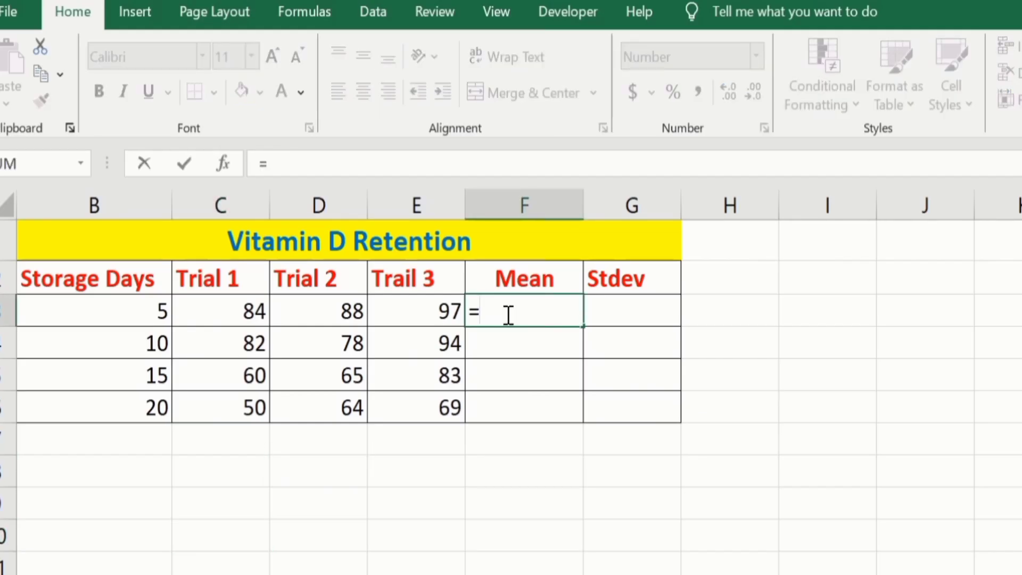
pyautogui.write('aver')
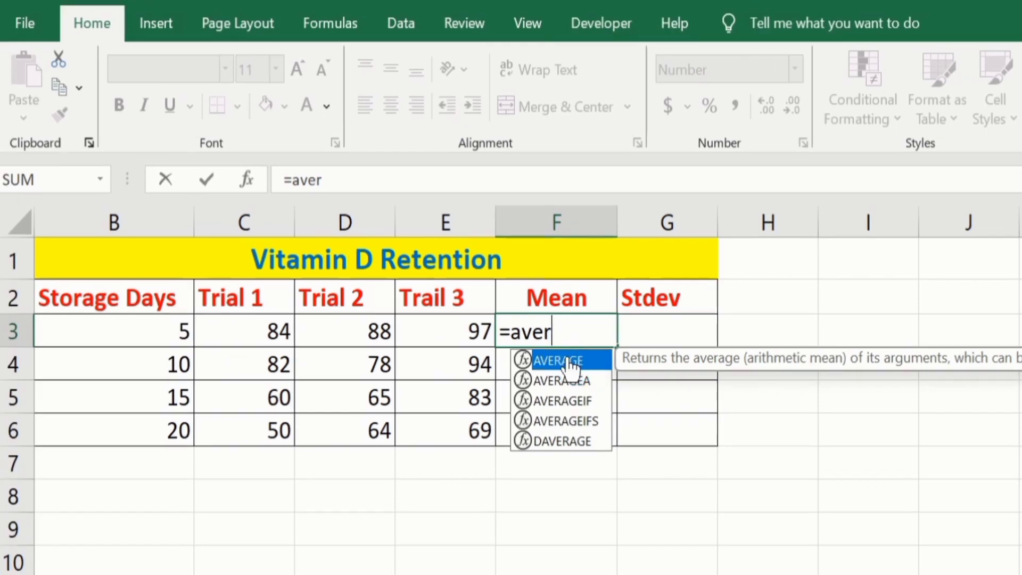
pyautogui.doubleClick(538, 340)
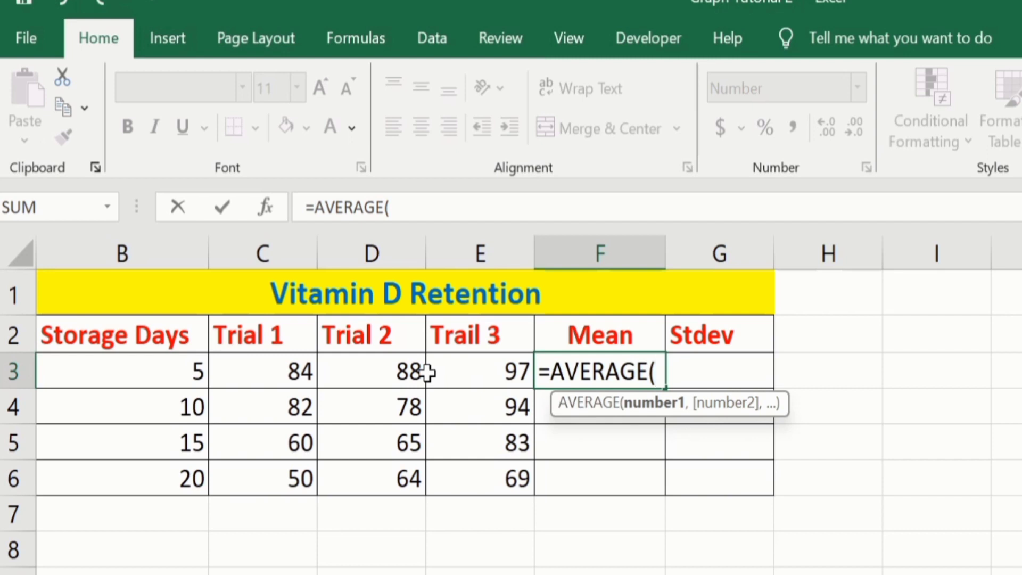
pyautogui.click(260, 367)
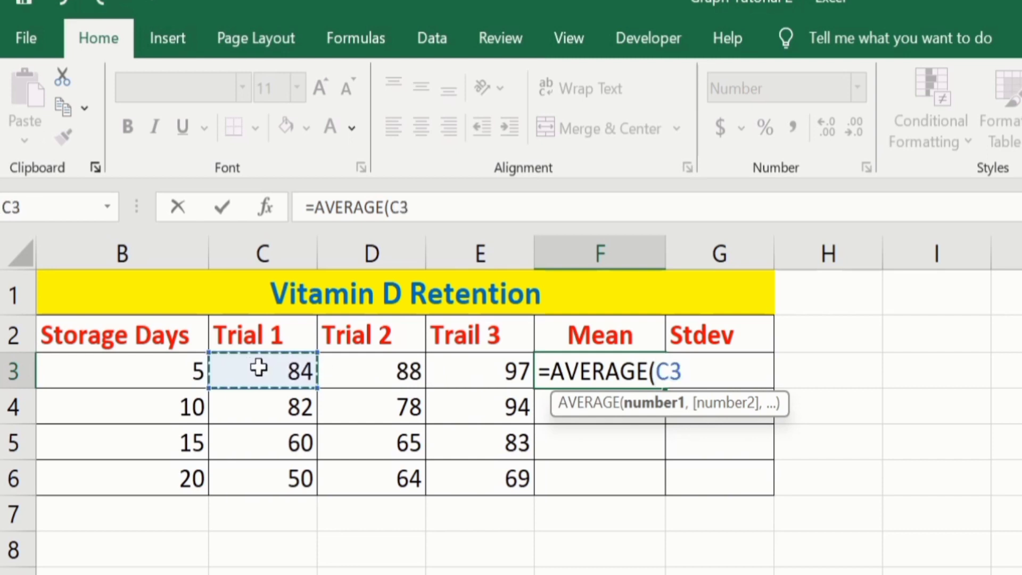
pyautogui.moveTo(260, 367); pyautogui.dragTo(446, 367)
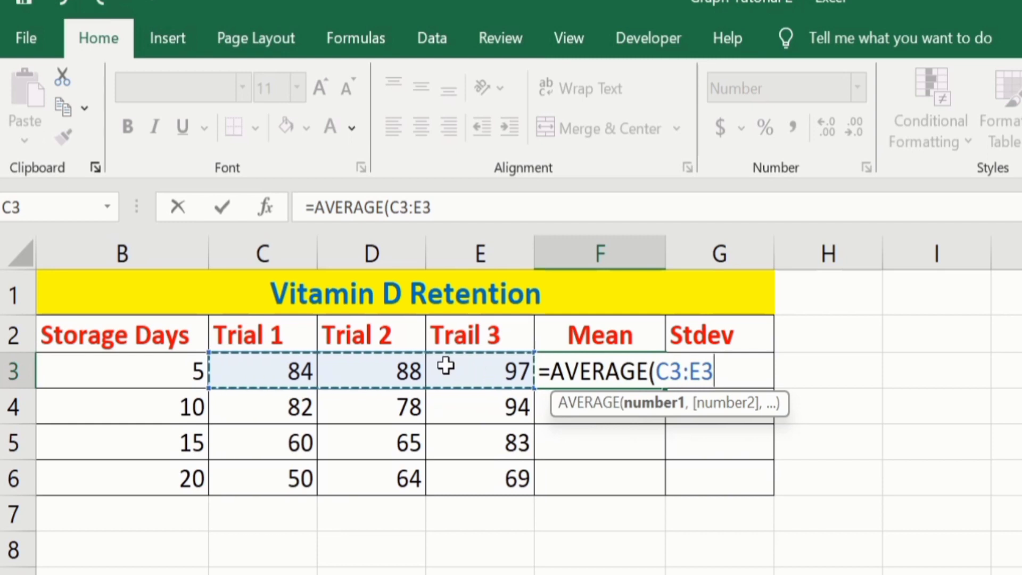
pyautogui.write(')')
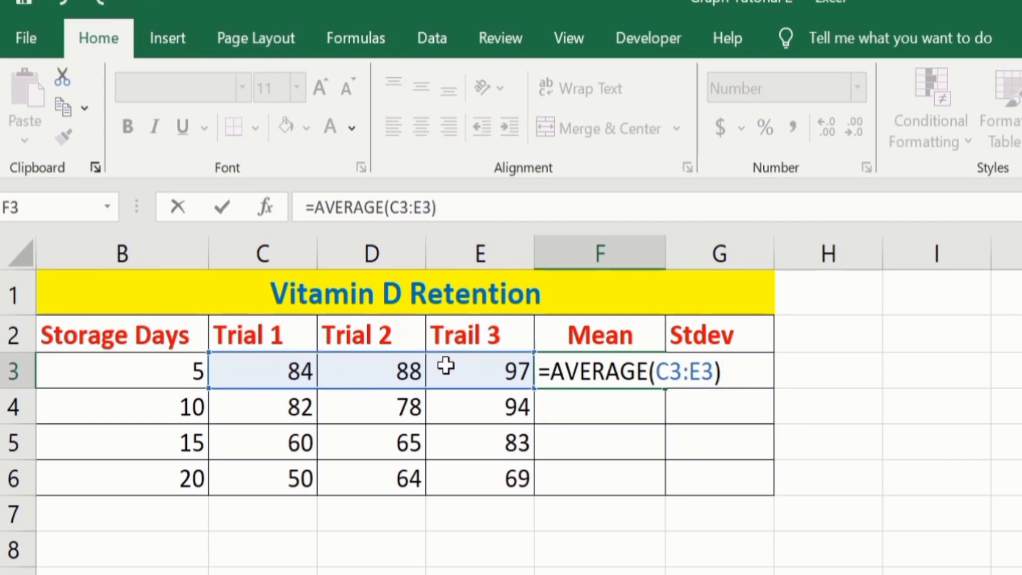
pyautogui.press('Return')
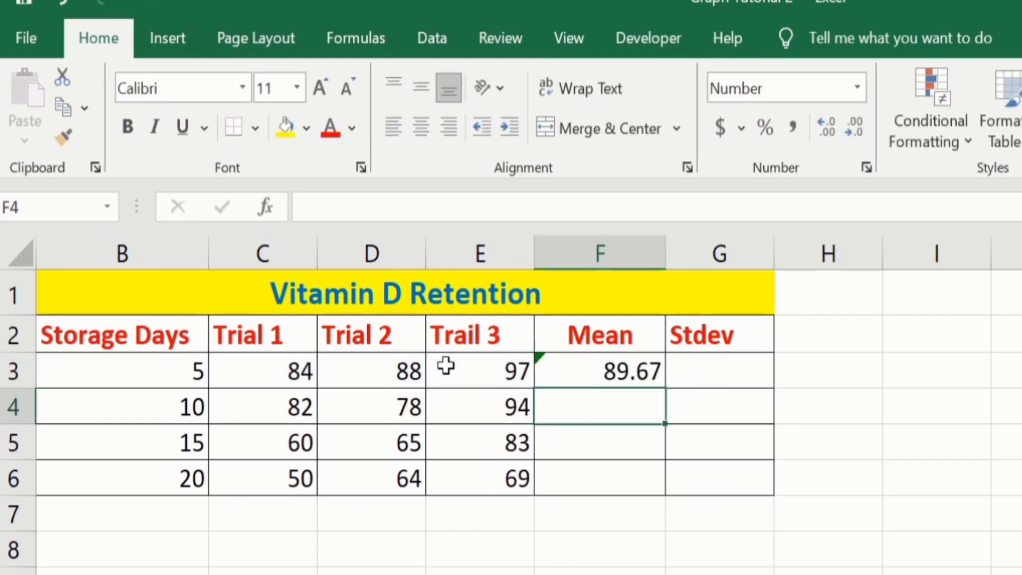
pyautogui.click(618, 370)
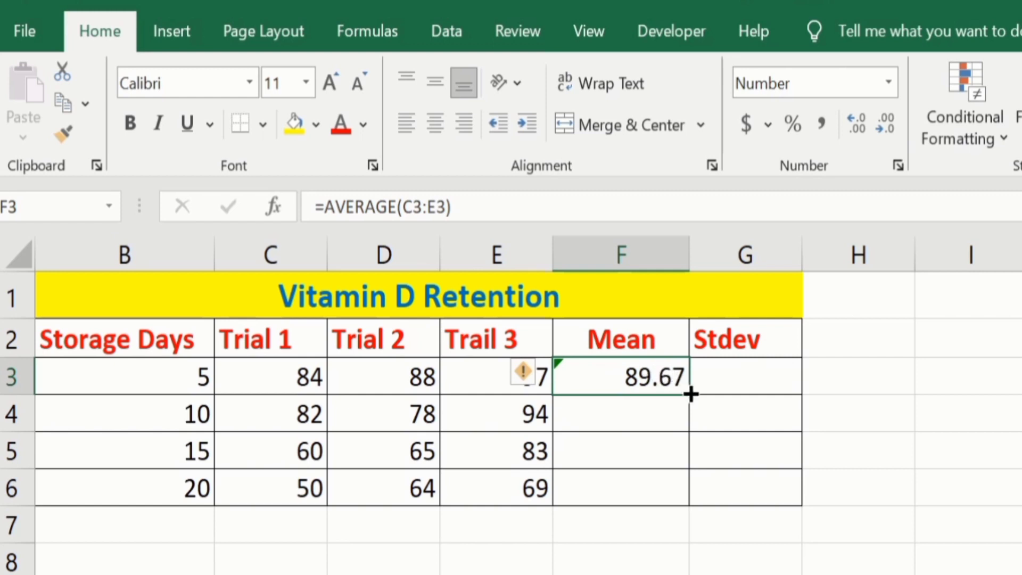
pyautogui.moveTo(691, 395); pyautogui.dragTo(677, 495)
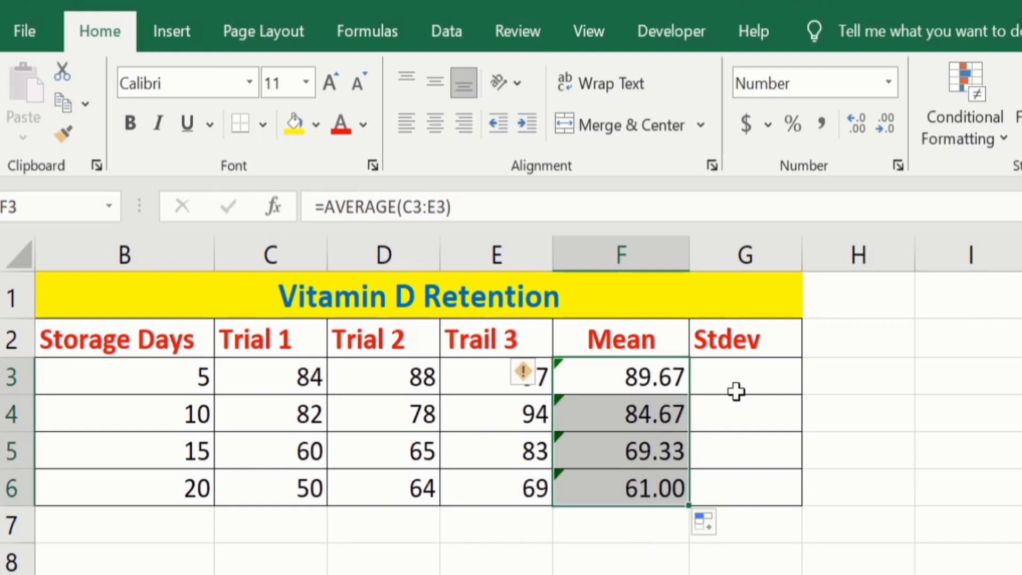
# - Calculate the trial standard deviations with =STDEVA(C3:E3) in G3 and fill the formula down to G6
pyautogui.click(748, 381)
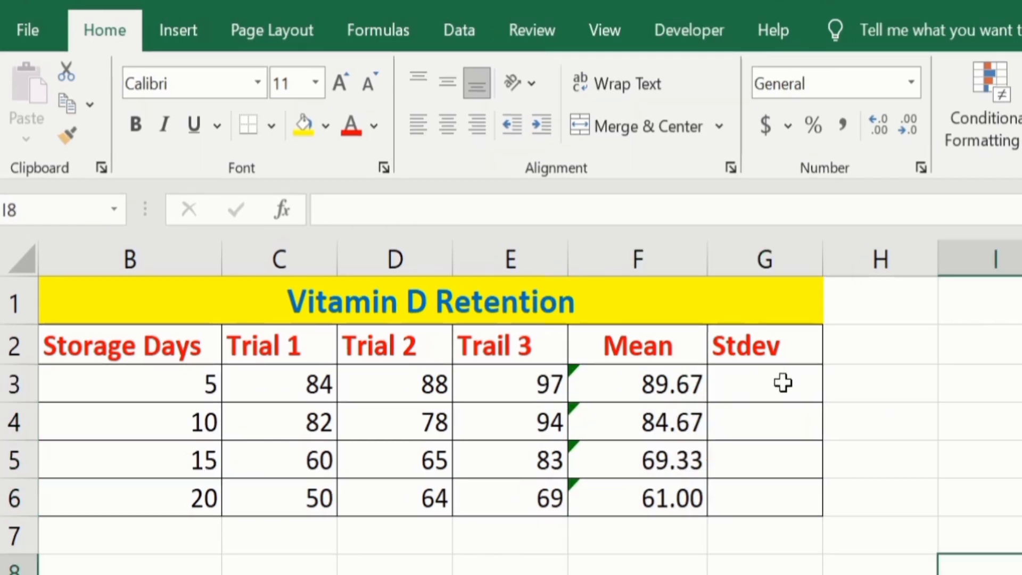
pyautogui.click(783, 383)
pyautogui.write('=')
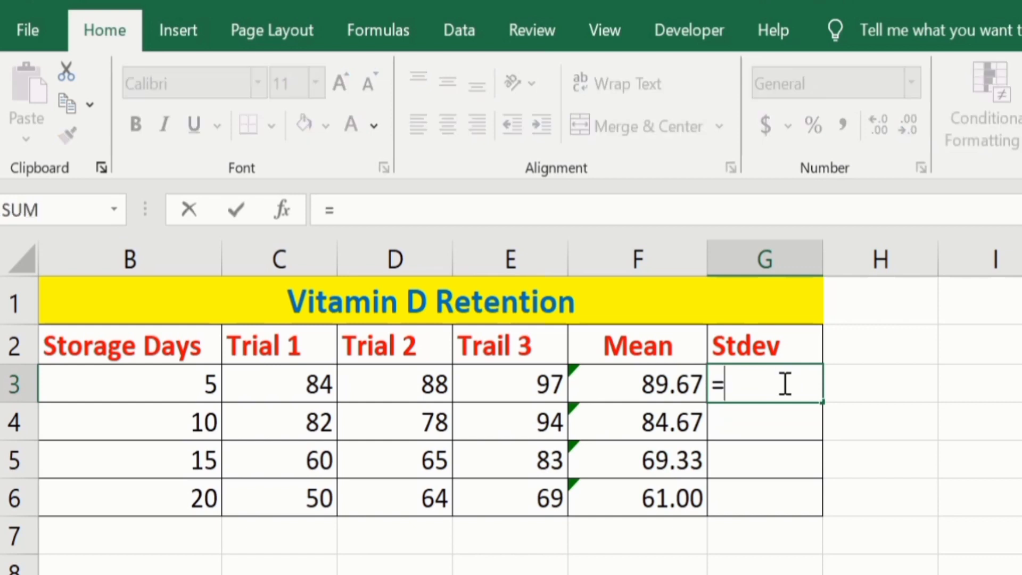
pyautogui.write('stdev')
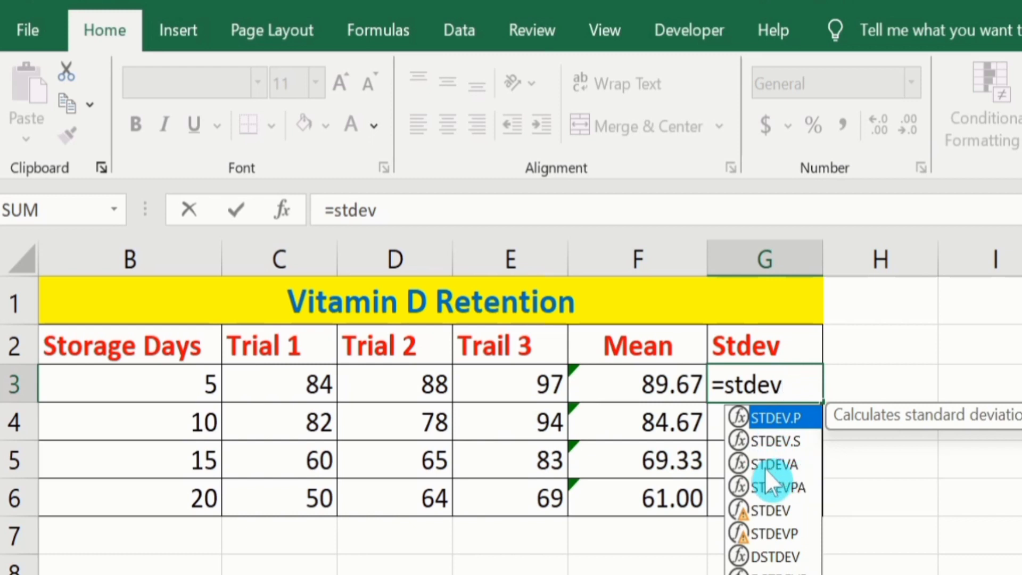
pyautogui.doubleClick(779, 461)
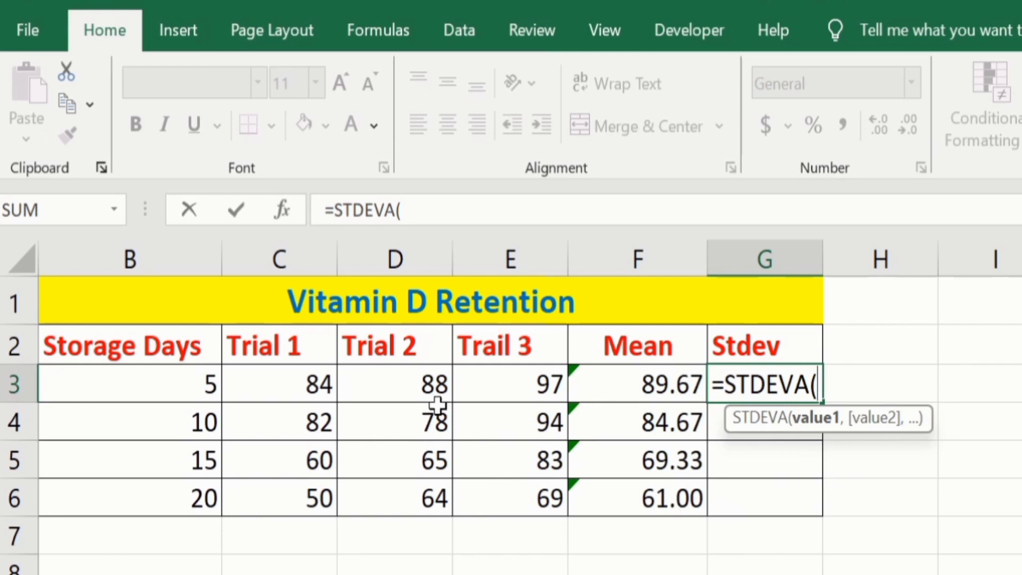
pyautogui.moveTo(272, 385); pyautogui.dragTo(506, 378)
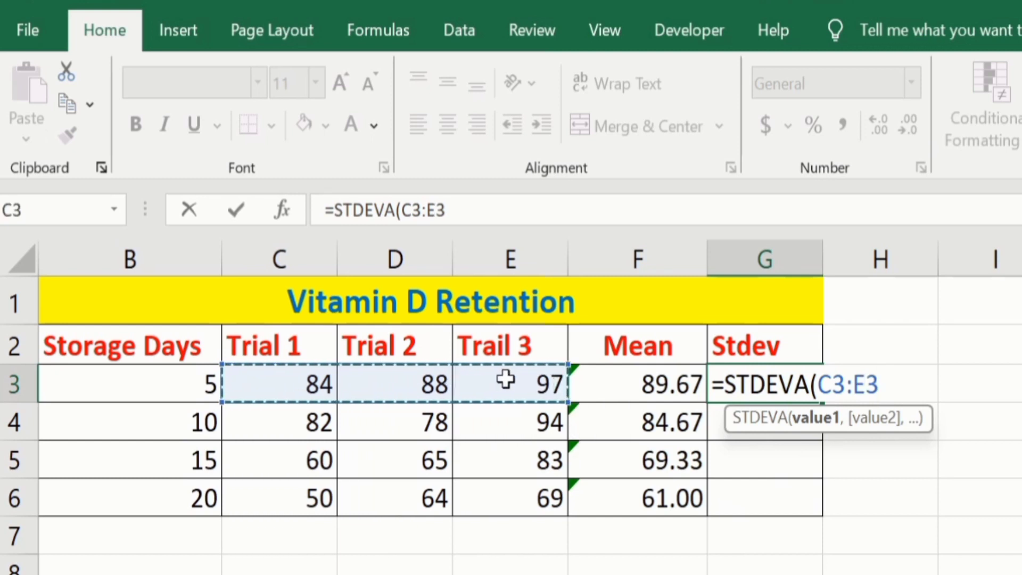
pyautogui.write(')')
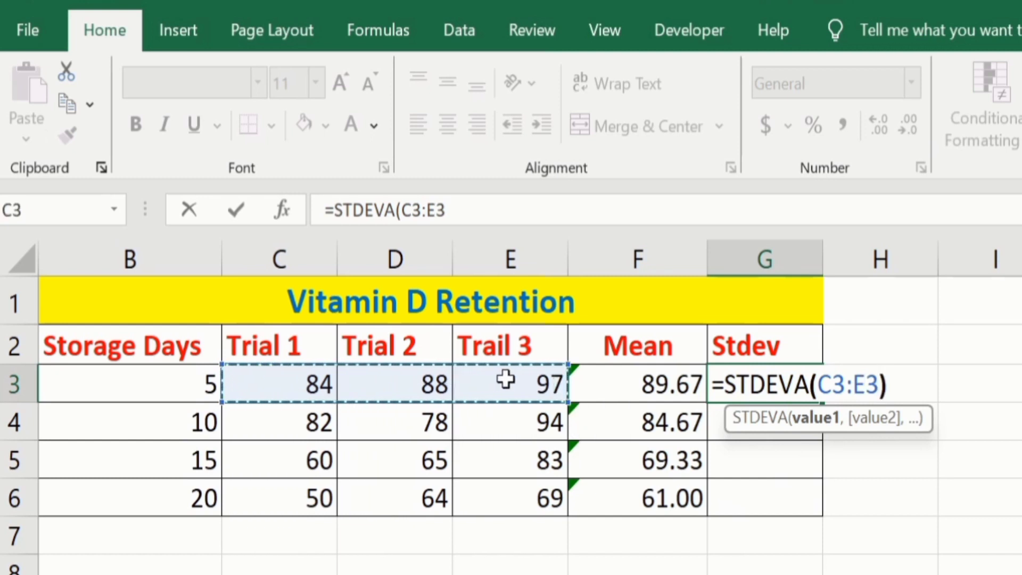
pyautogui.press('Return')
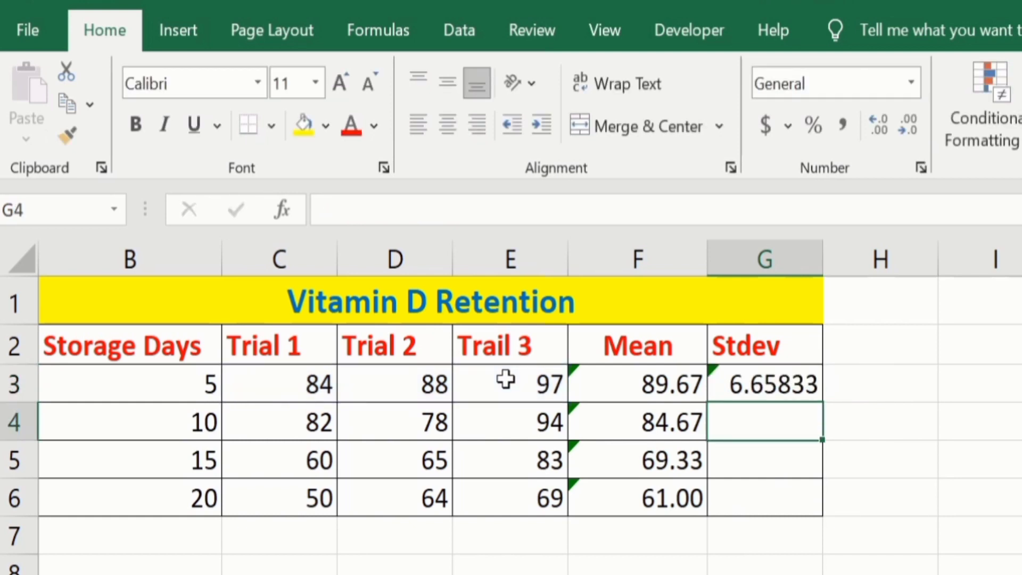
pyautogui.click(784, 383)
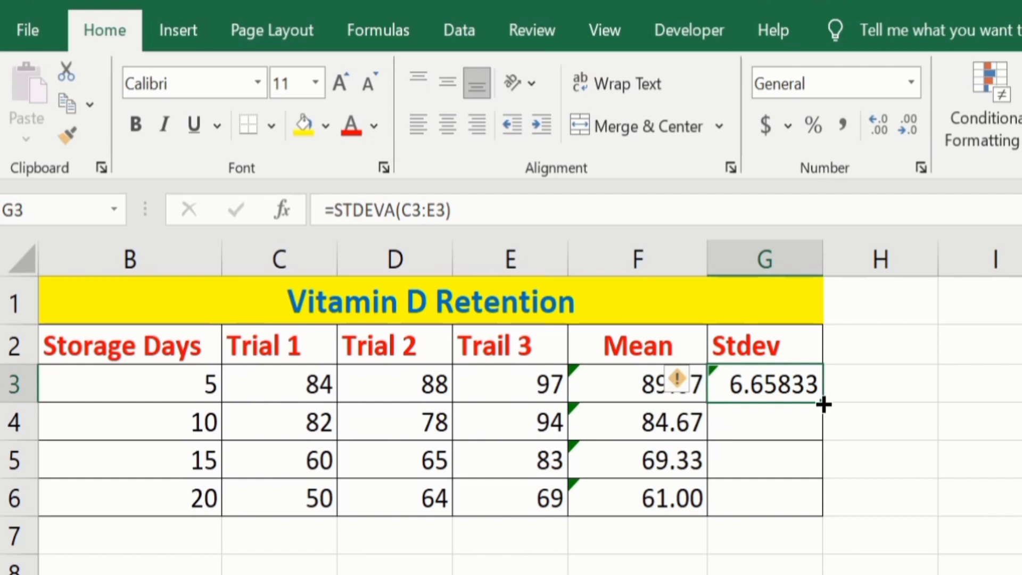
pyautogui.moveTo(823, 404); pyautogui.dragTo(825, 511)
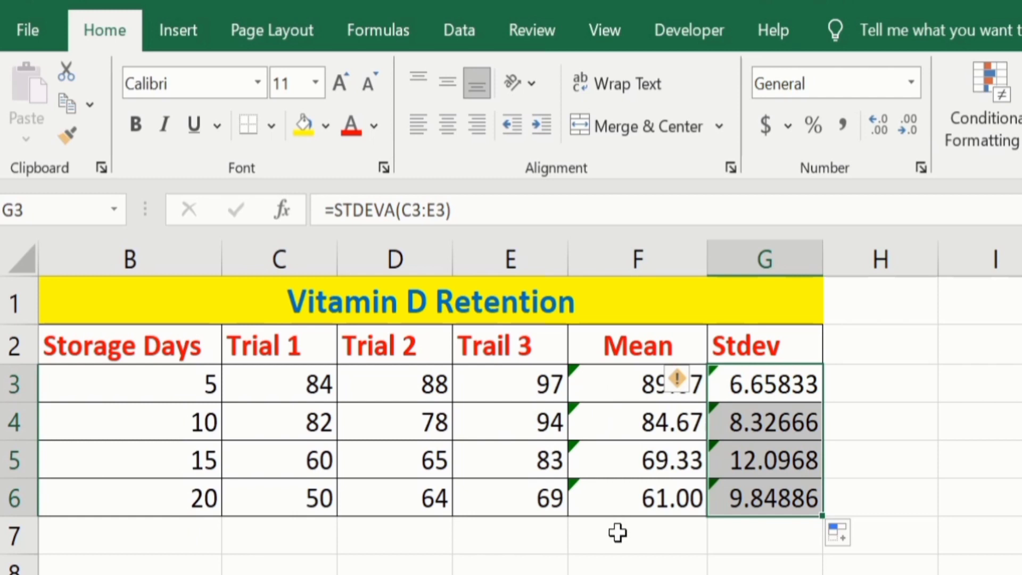
# - Insert a 2-D clustered column chart from the Storage Days and Mean columns, B2:B6 and F2:F6
pyautogui.click(172, 501)
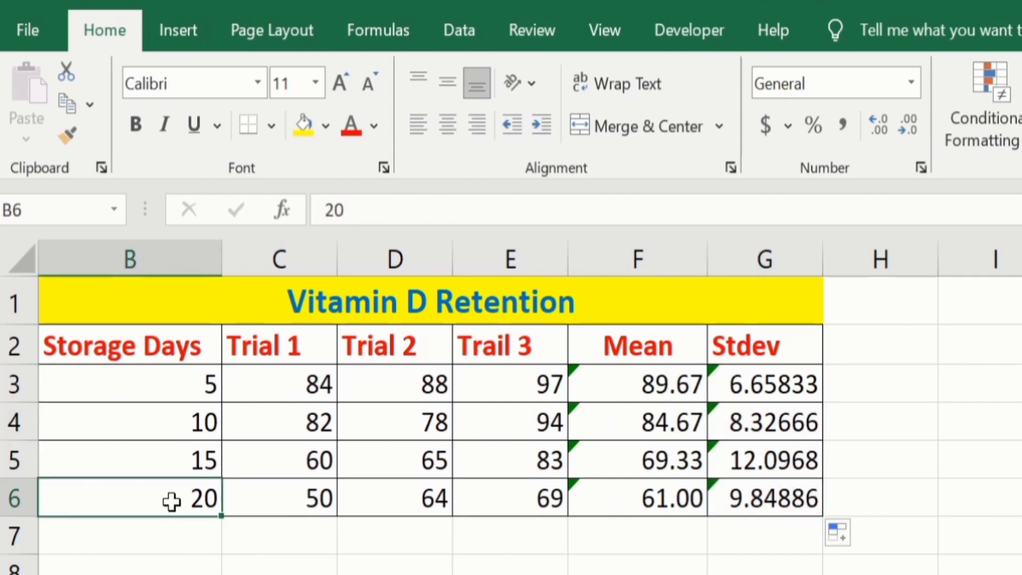
pyautogui.moveTo(172, 501); pyautogui.dragTo(174, 357)
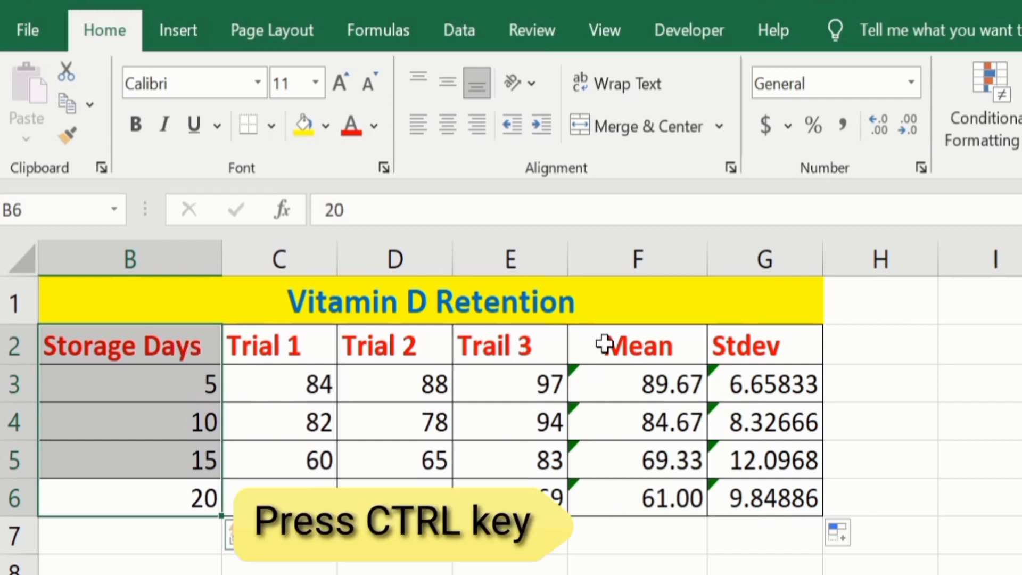
pyautogui.moveTo(607, 344); pyautogui.dragTo(612, 495)
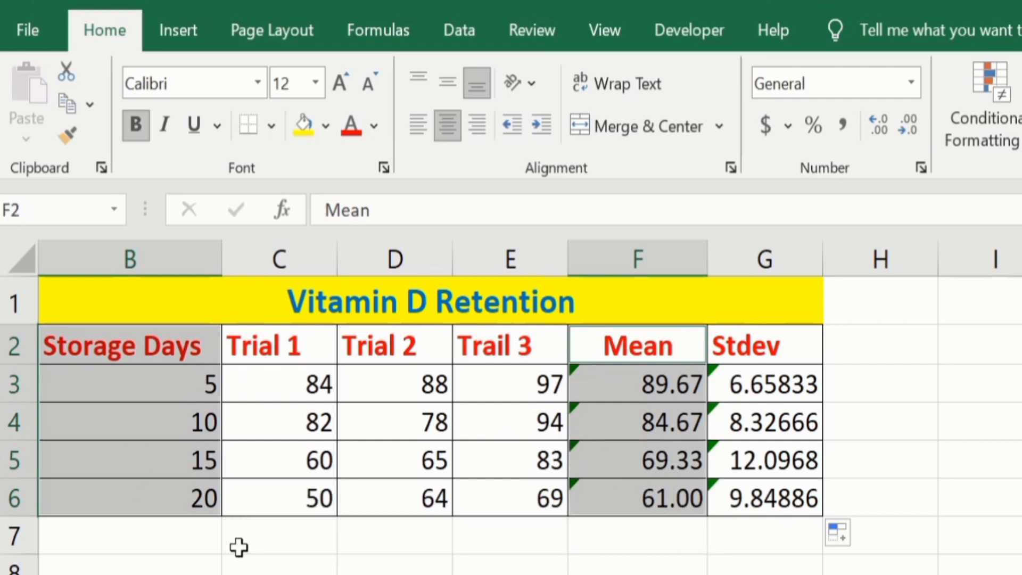
pyautogui.click(192, 37)
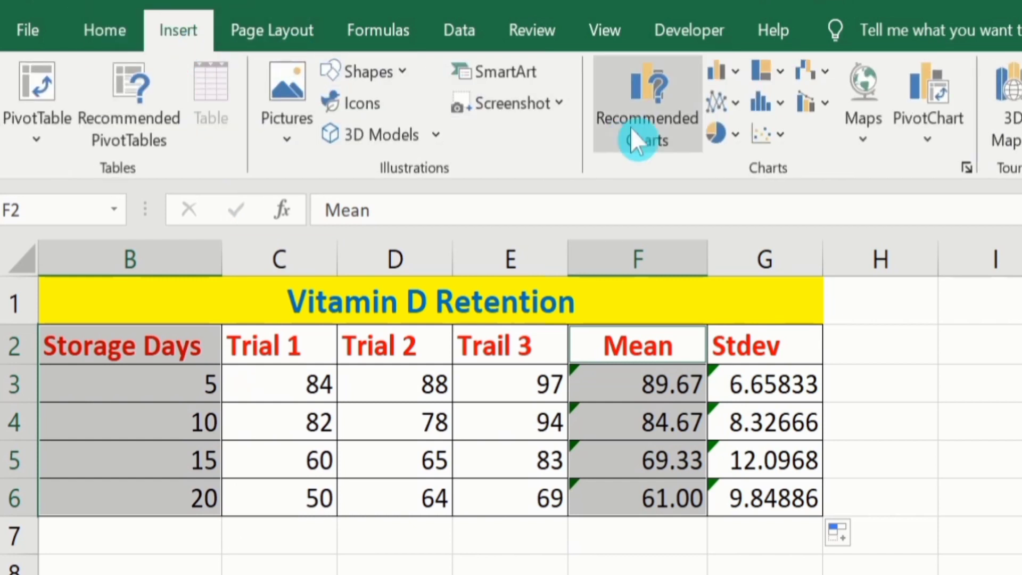
pyautogui.click(736, 69)
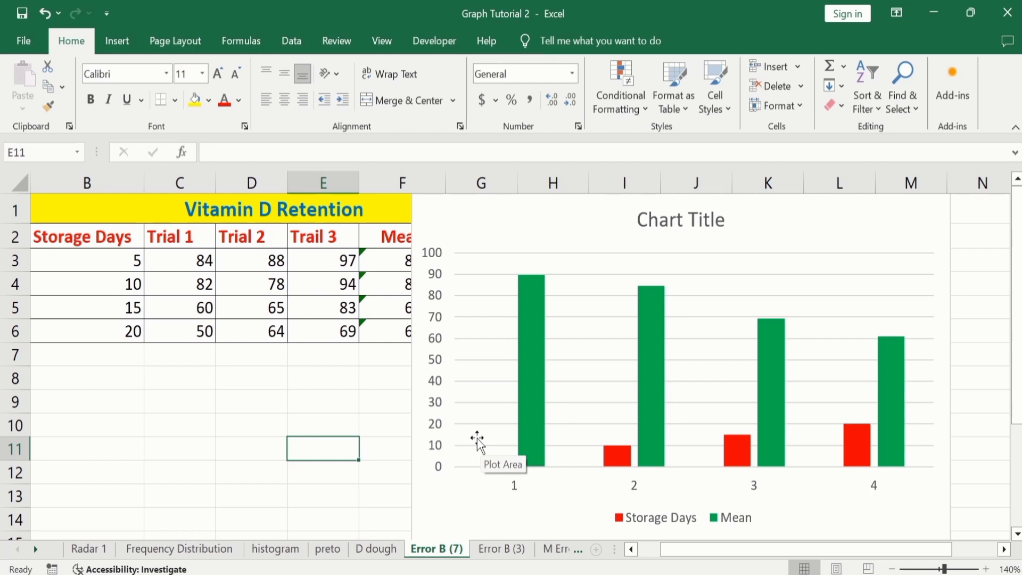
# - Delete the red Storage Days series from the column chart
pyautogui.click(496, 468)
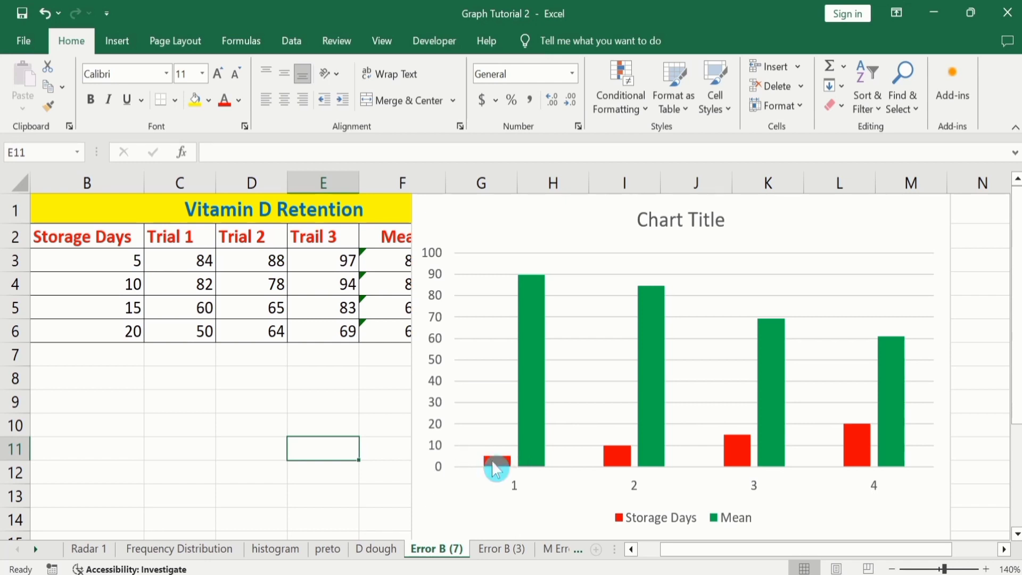
pyautogui.click(496, 467)
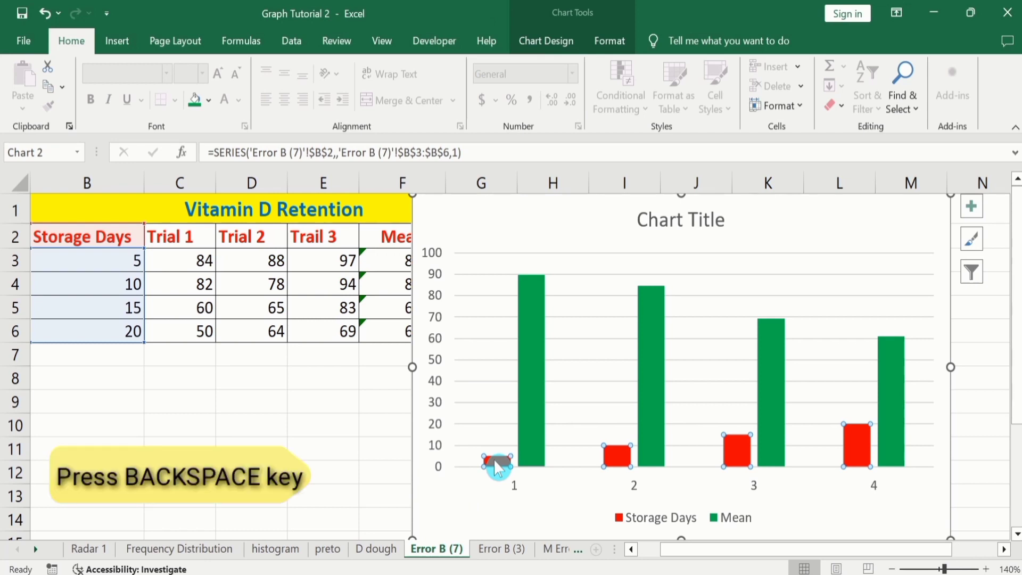
pyautogui.press('BackSpace')
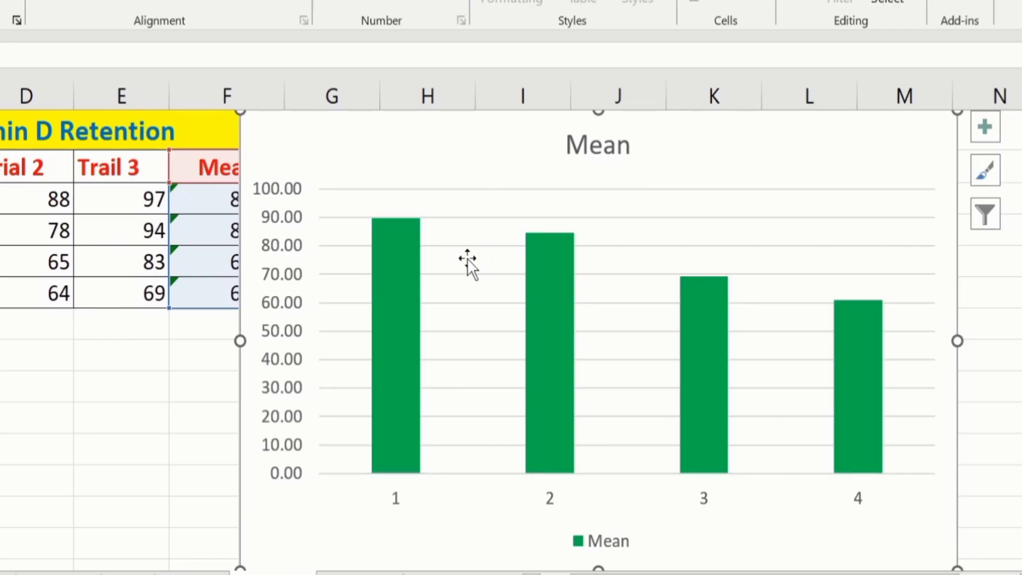
# - Set the Mean chart's horizontal axis labels to the storage days in B3:B6
pyautogui.click(467, 262)
pyautogui.rightClick(467, 262)
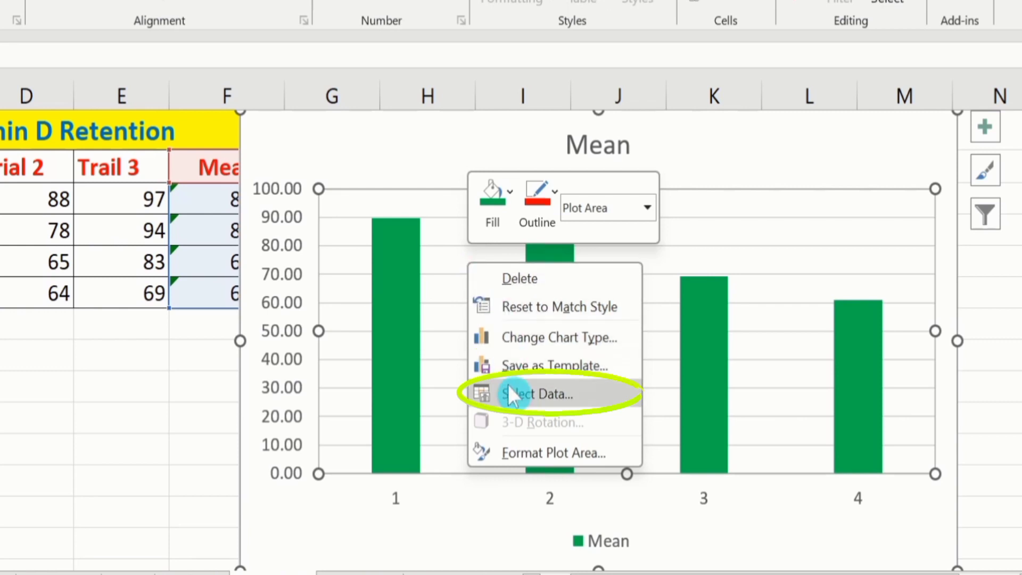
pyautogui.click(529, 393)
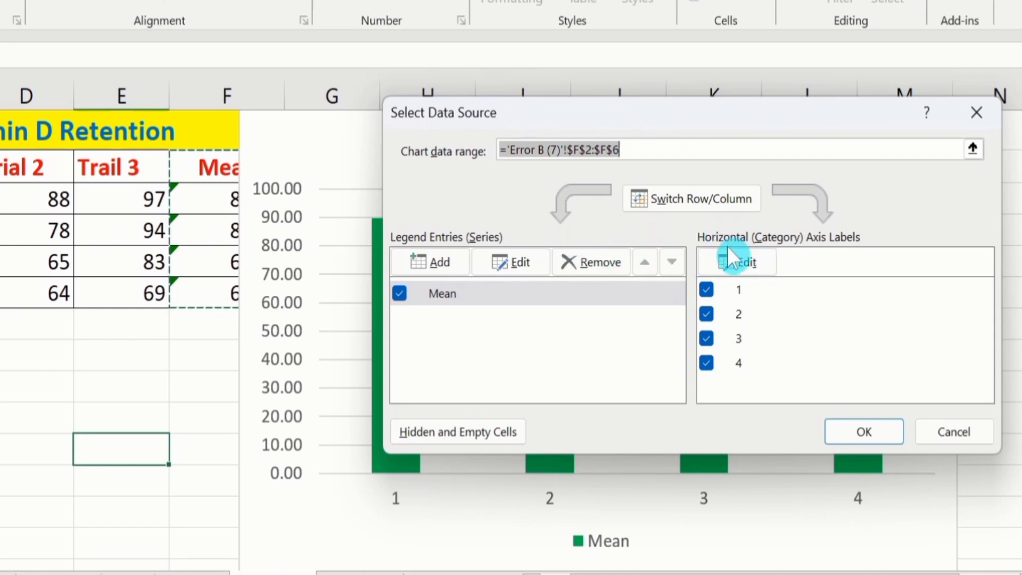
pyautogui.click(753, 258)
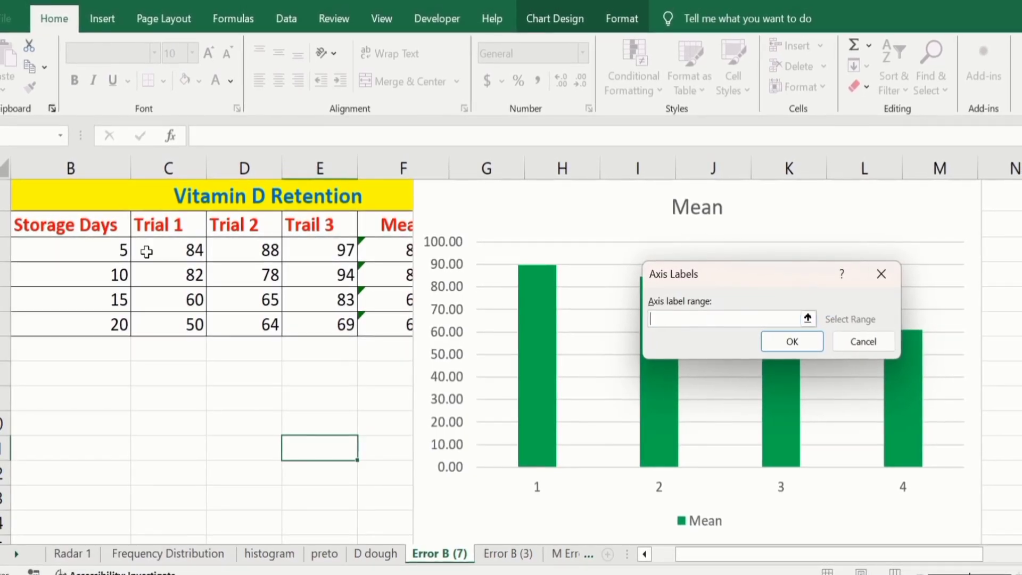
pyautogui.moveTo(72, 253); pyautogui.dragTo(101, 322)
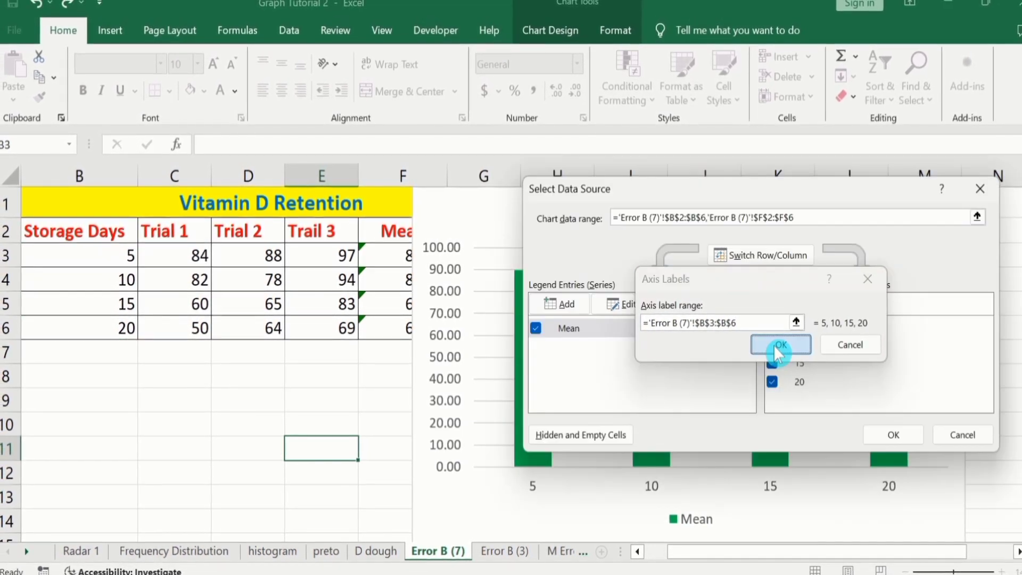
pyautogui.click(775, 346)
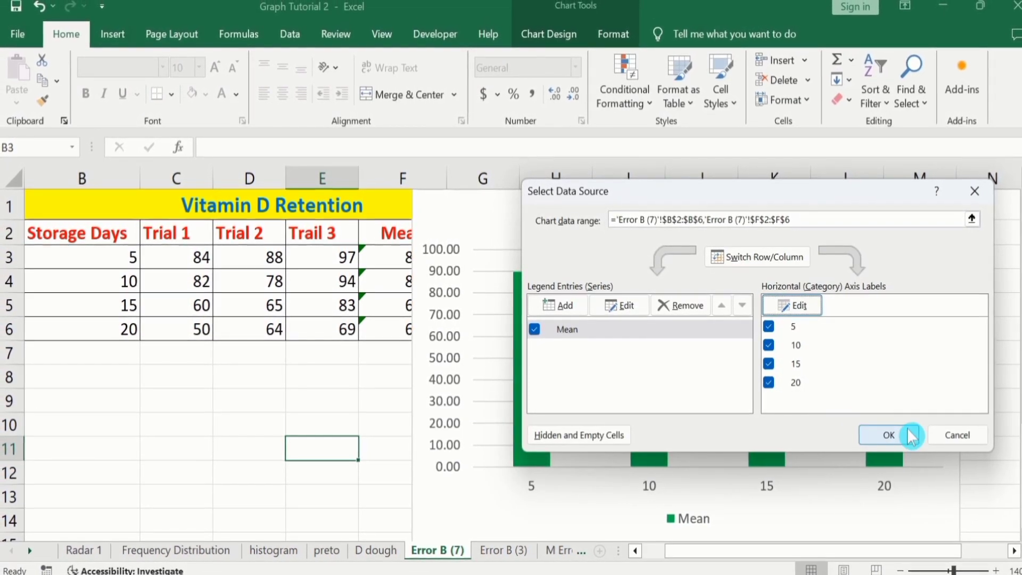
pyautogui.click(903, 432)
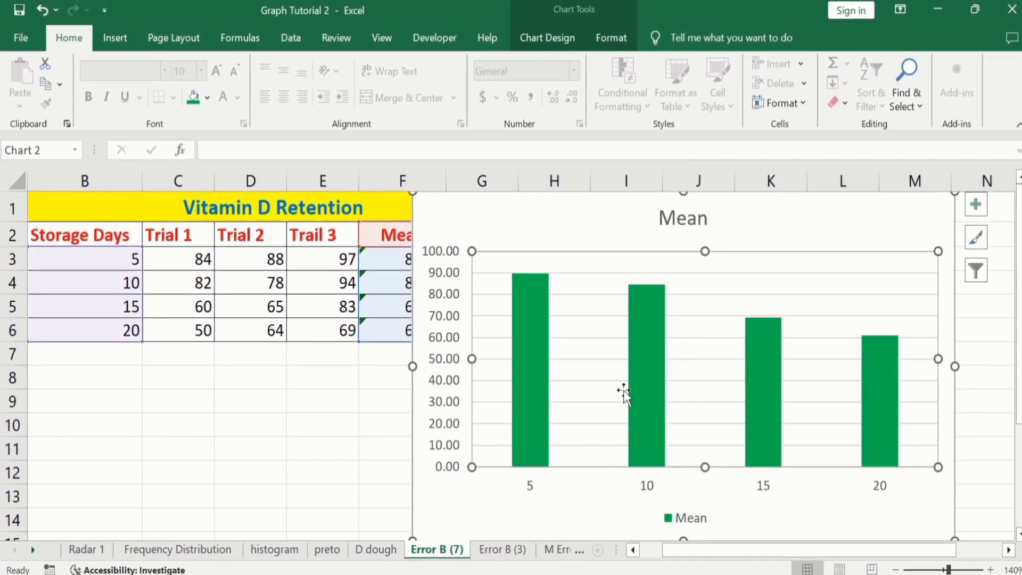
# - Delete the whole Mean column chart from the Error B (7) sheet
pyautogui.moveTo(636, 331)
pyautogui.click(466, 206)
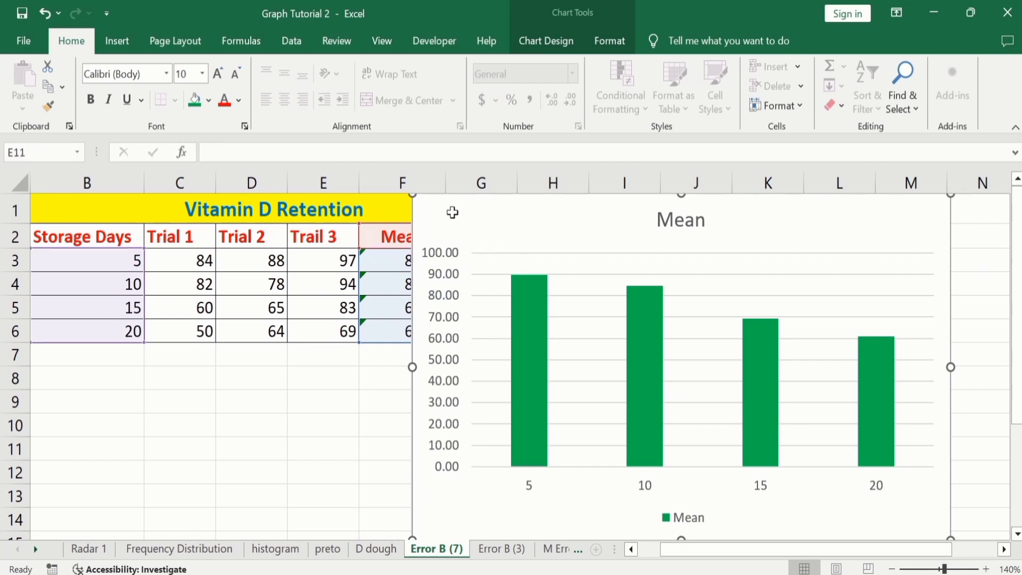
pyautogui.press('Delete')
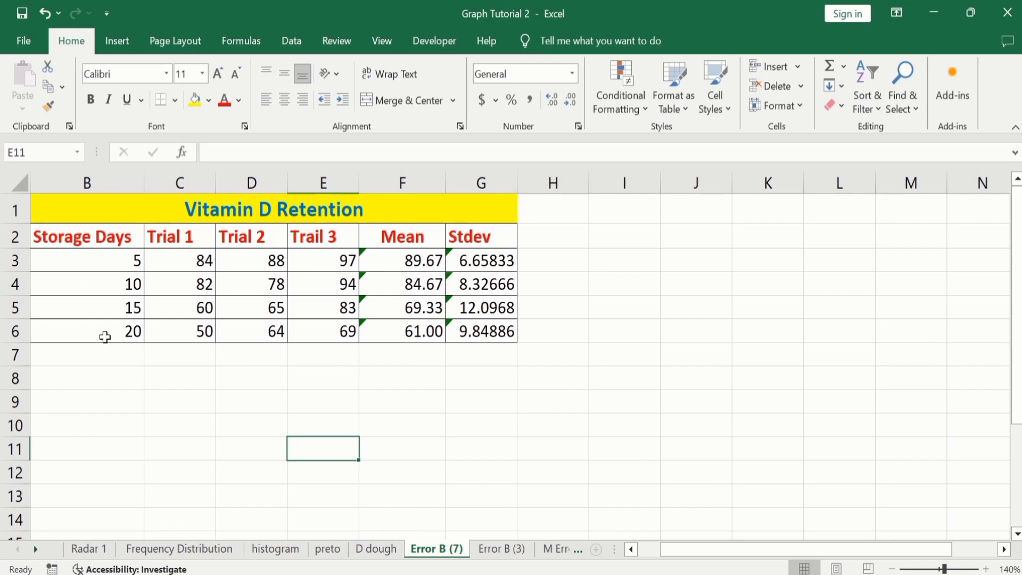
# - Copy the storage days from B3:B6 and paste them as values into C9:C12
pyautogui.moveTo(105, 337); pyautogui.dragTo(113, 268)
pyautogui.rightClick(115, 270)
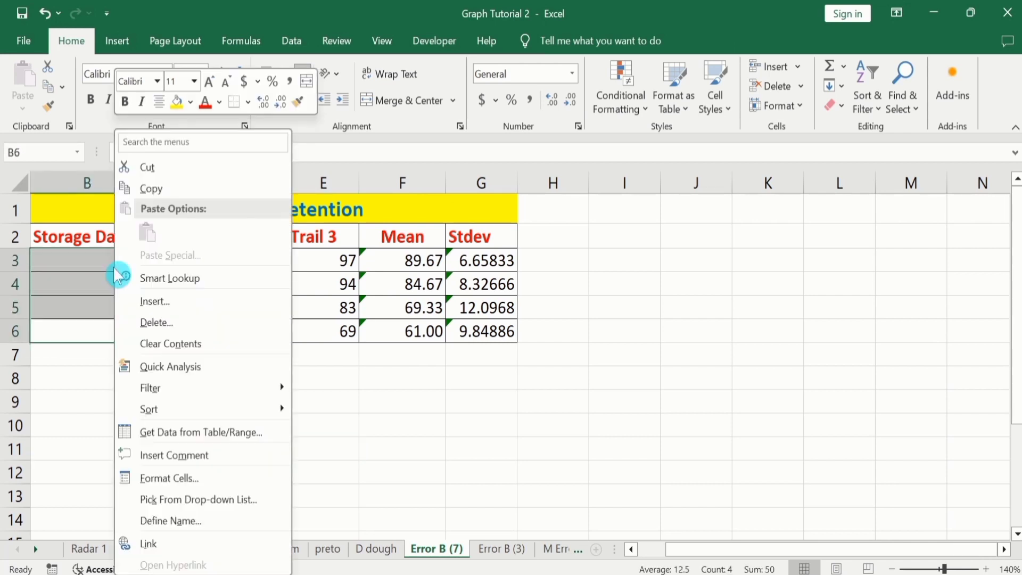
pyautogui.click(171, 190)
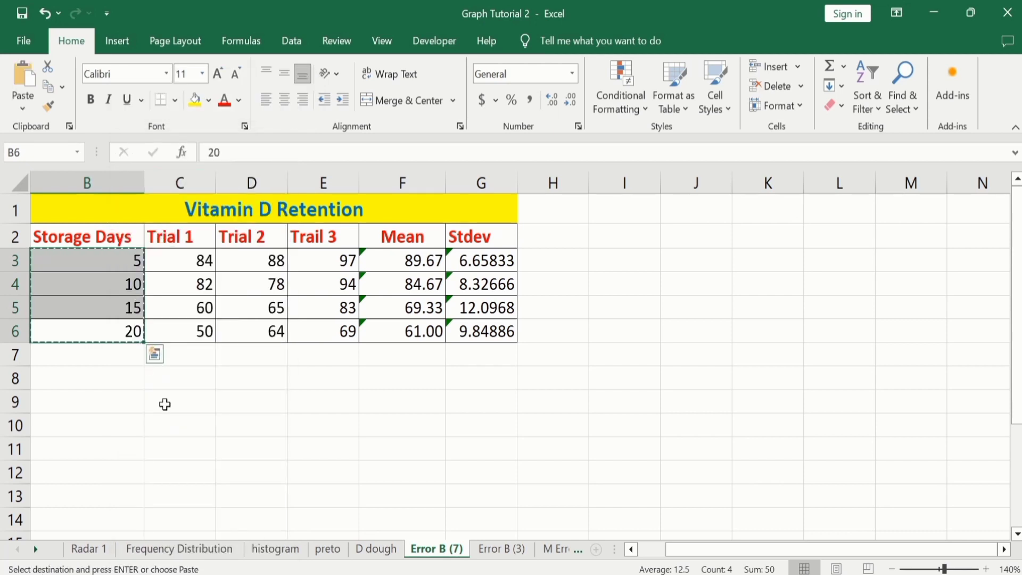
pyautogui.click(164, 404)
pyautogui.rightClick(165, 404)
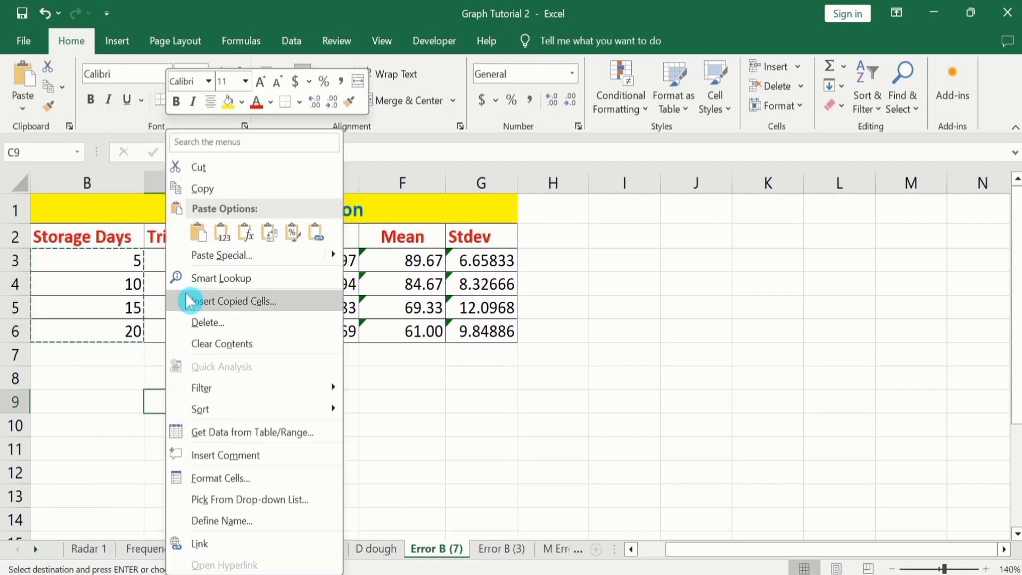
pyautogui.click(221, 241)
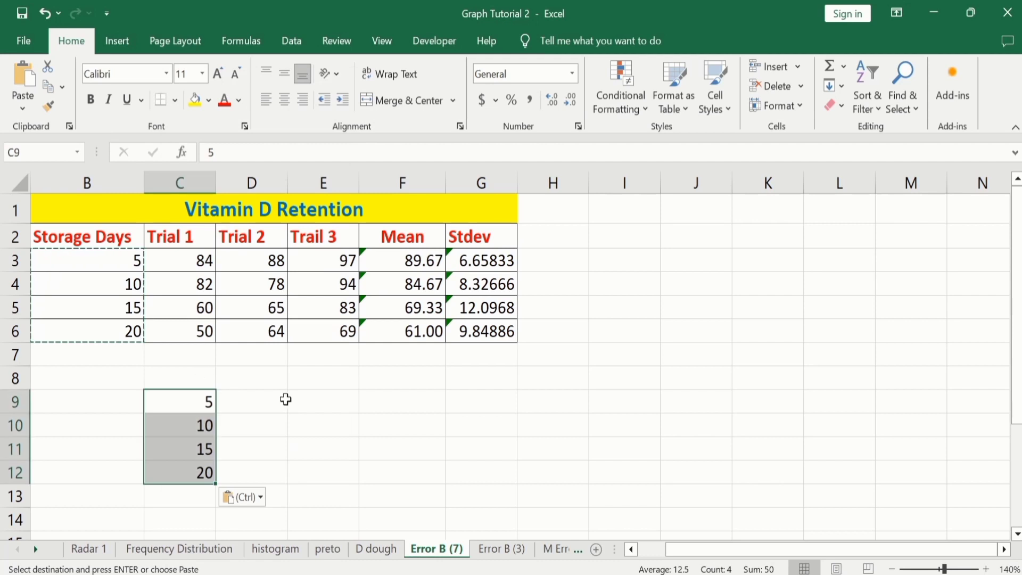
# - Copy the means from F3:F6 and paste them as values into D9:D12
pyautogui.moveTo(397, 331); pyautogui.dragTo(397, 260)
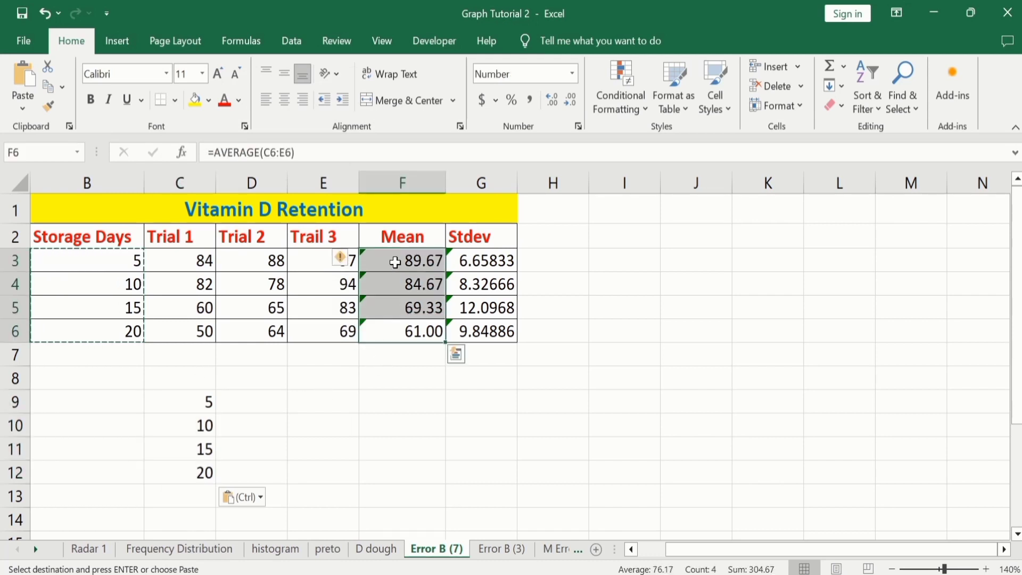
pyautogui.rightClick(398, 261)
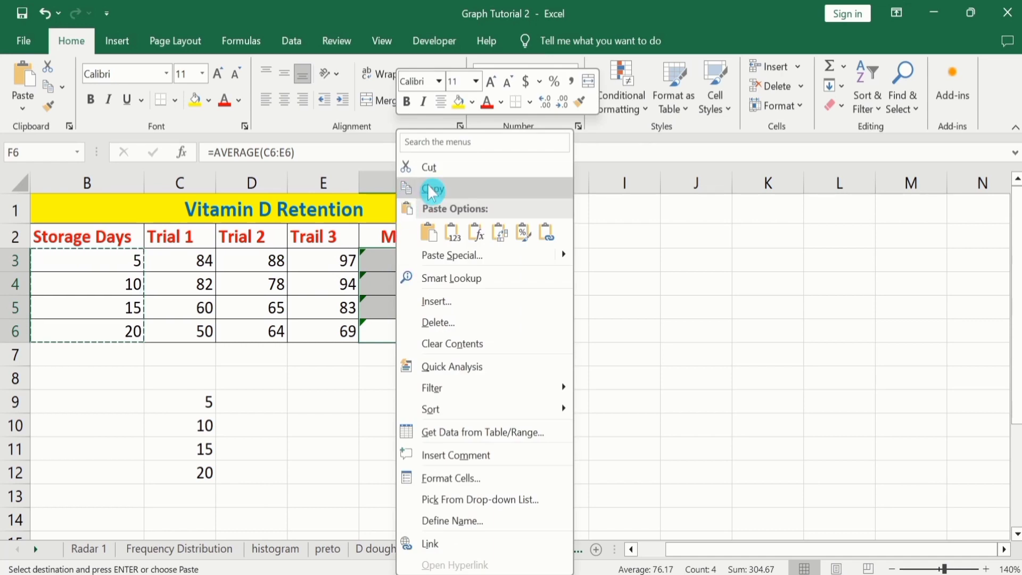
pyautogui.click(410, 188)
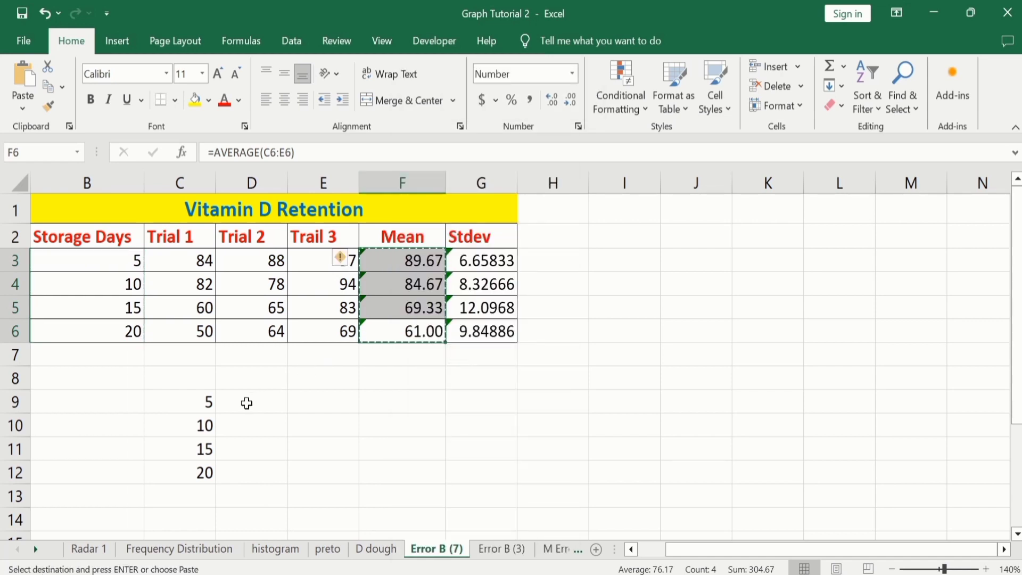
pyautogui.click(247, 401)
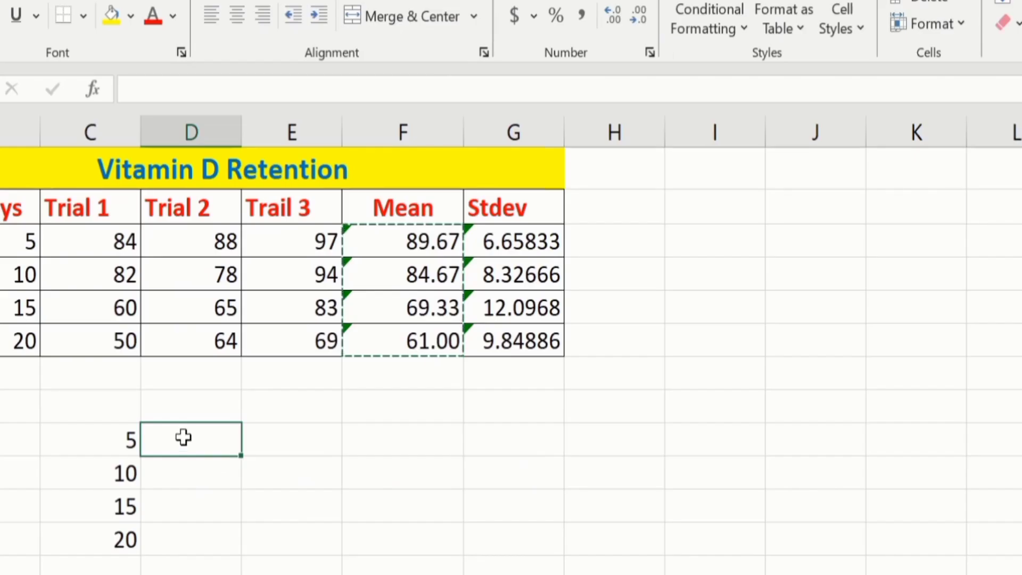
pyautogui.rightClick(183, 438)
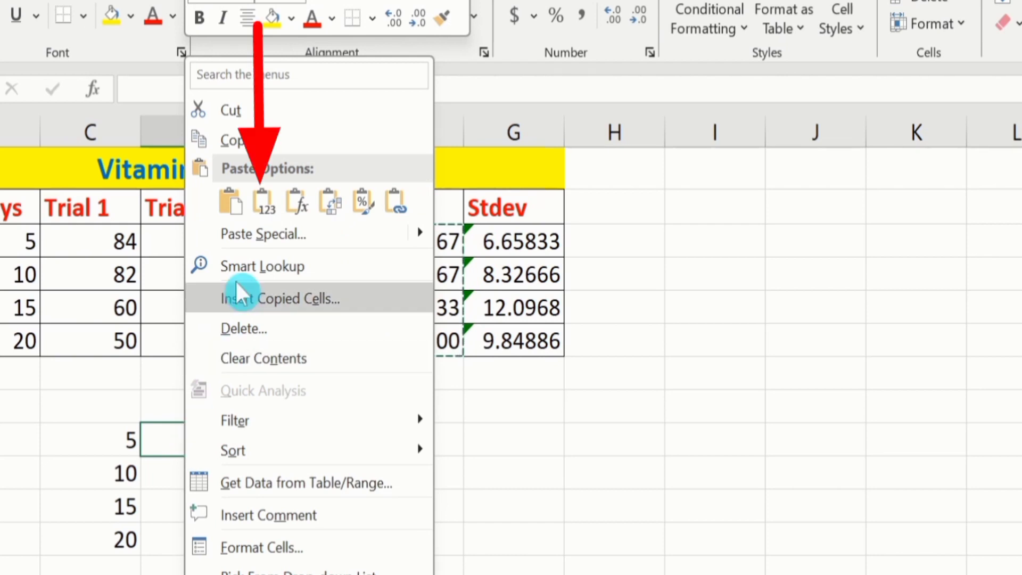
pyautogui.click(263, 202)
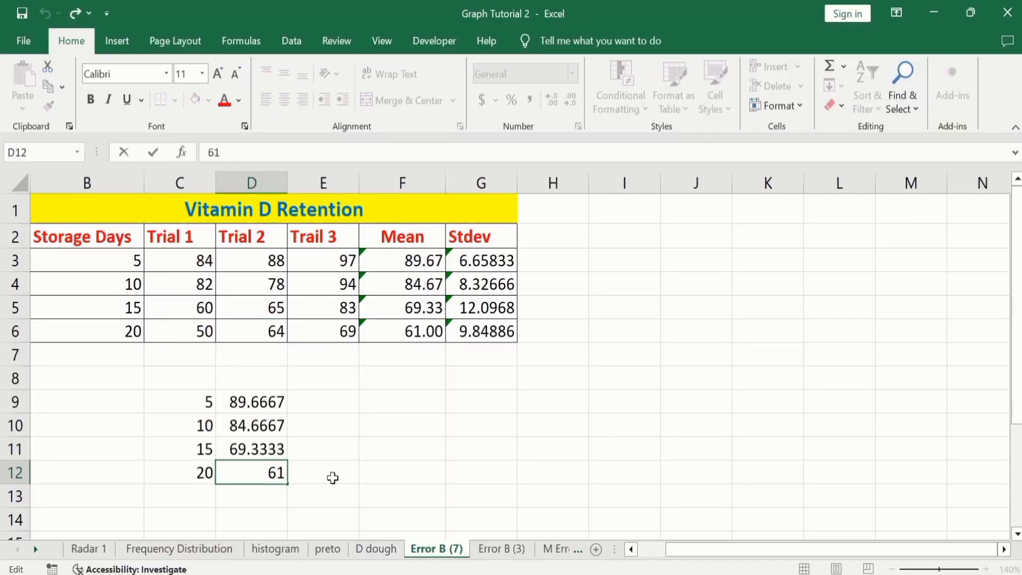
pyautogui.click(303, 547)
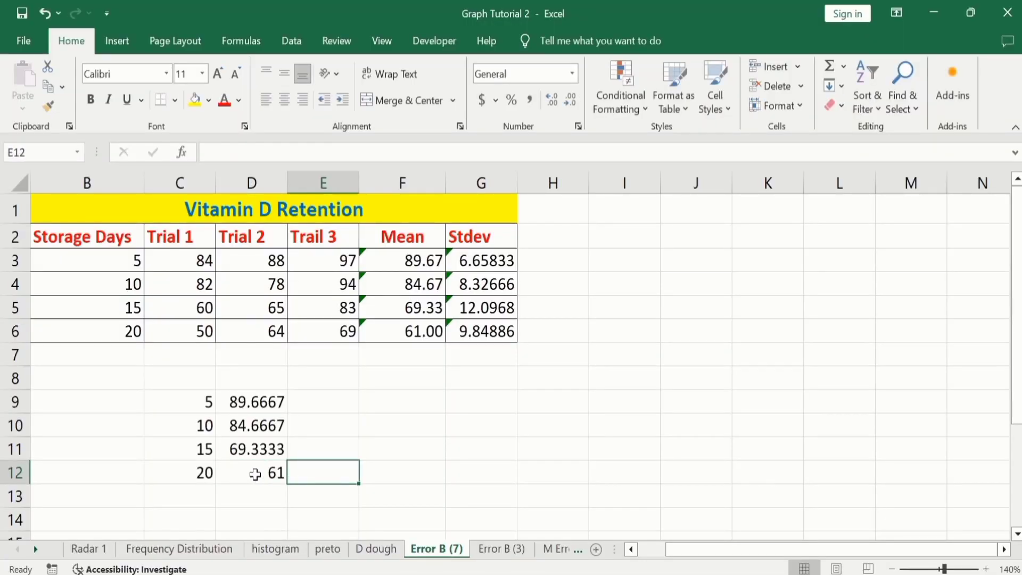
# - Insert a 2-D clustered column chart from the pasted storage days and means in C9:D12
pyautogui.click(255, 475)
pyautogui.moveTo(255, 474); pyautogui.dragTo(201, 402)
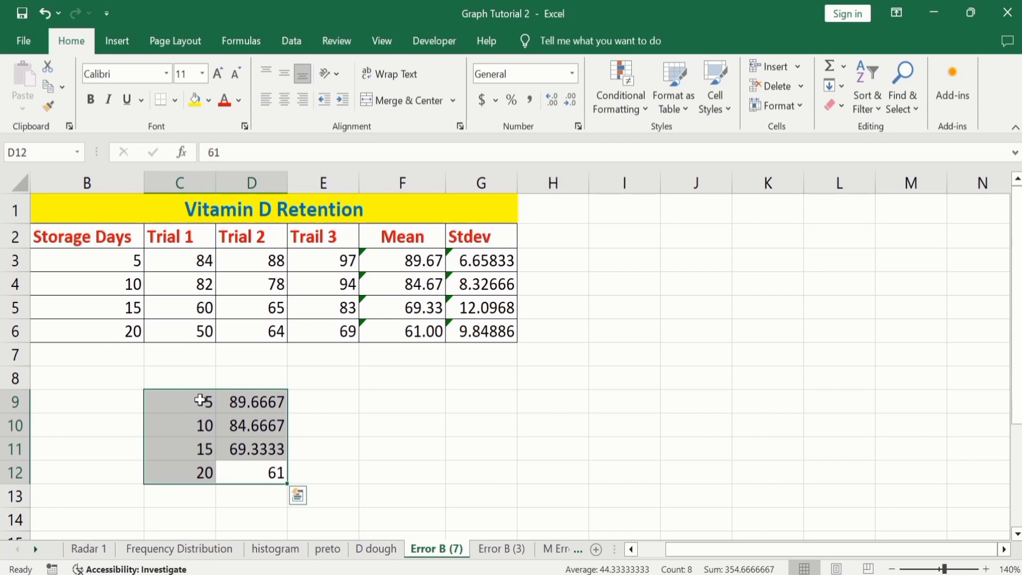
pyautogui.click(117, 41)
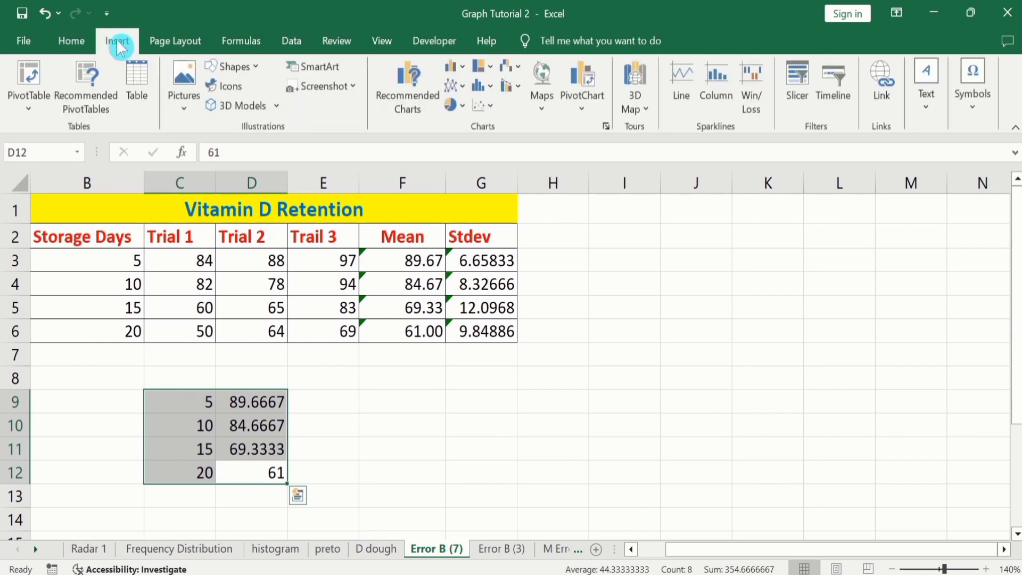
pyautogui.click(454, 67)
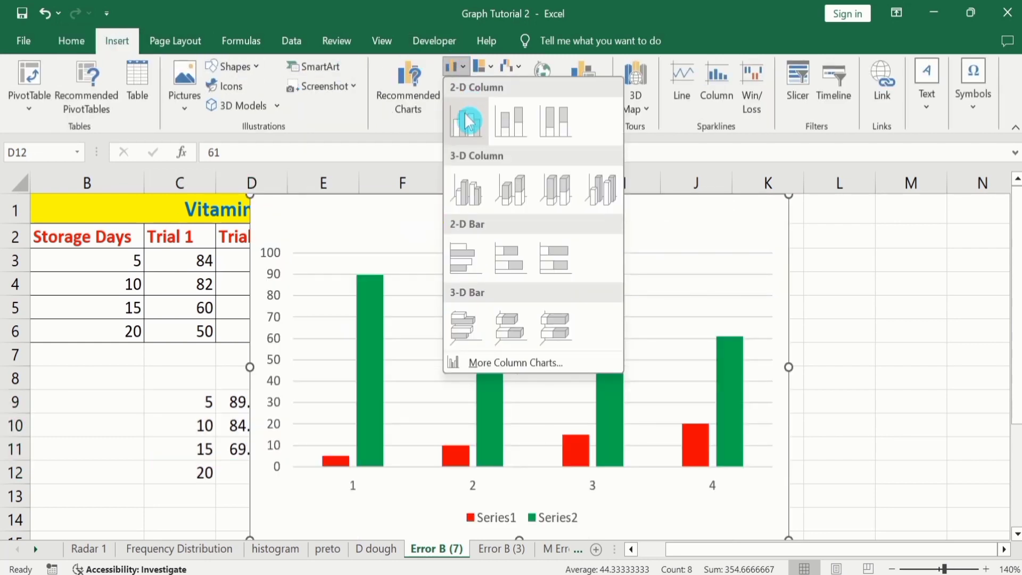
pyautogui.click(466, 121)
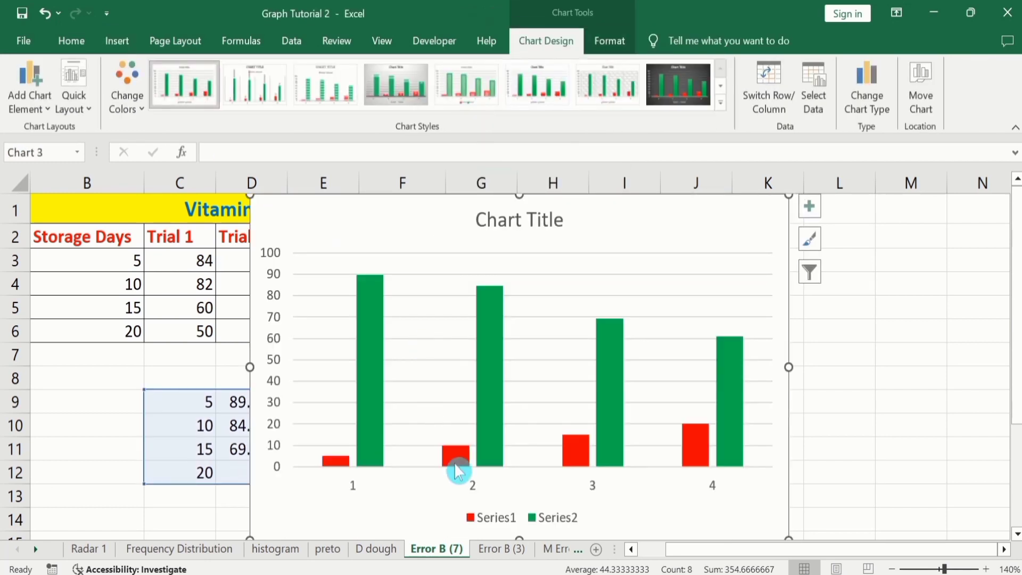
# - Delete the red Series1 columns from the new chart
pyautogui.moveTo(459, 471)
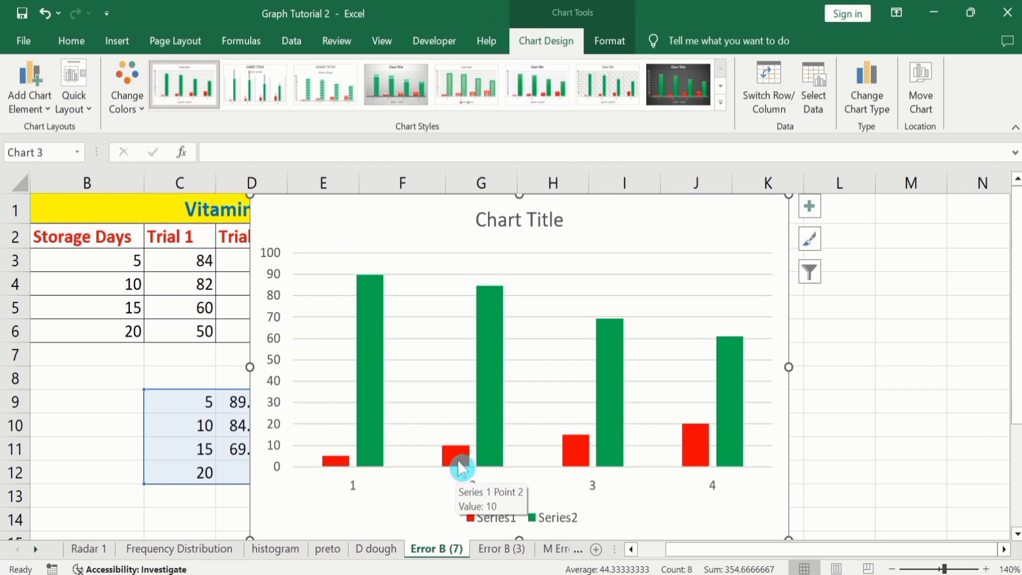
pyautogui.click(459, 471)
pyautogui.press('Delete')
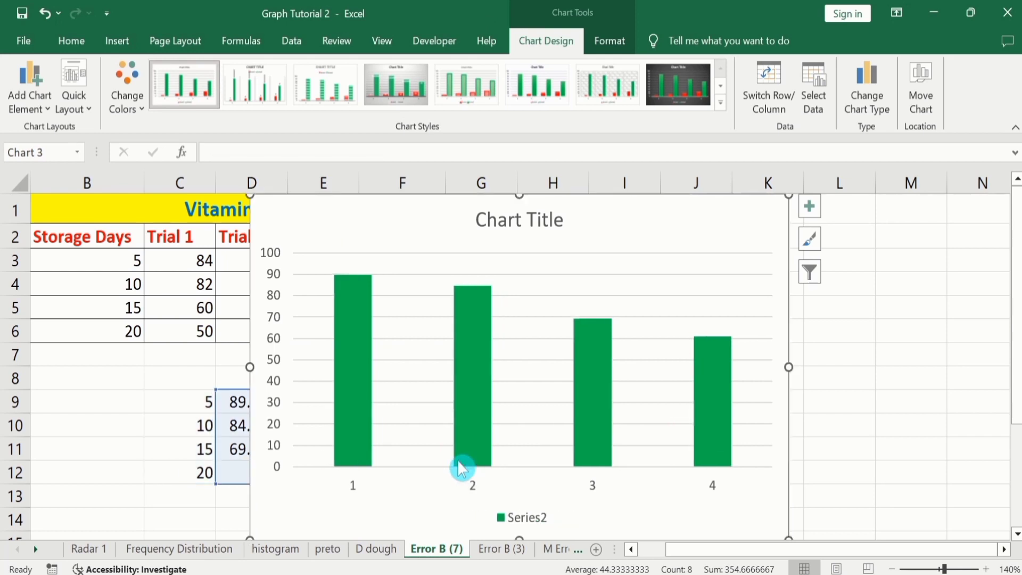
# - Set the new chart's horizontal axis labels to the storage days in B3:B6
pyautogui.rightClick(411, 376)
pyautogui.click(456, 475)
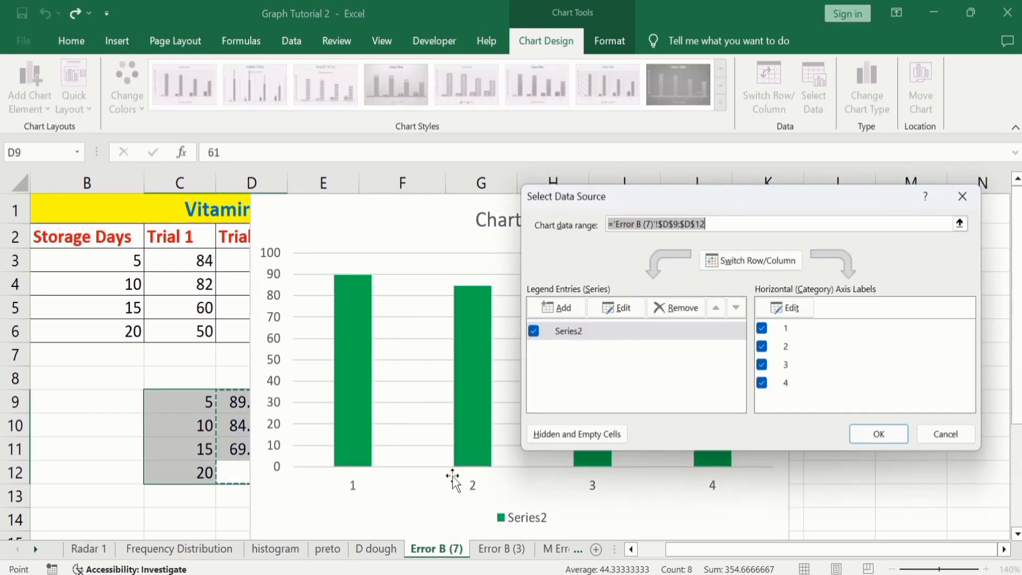
pyautogui.click(799, 315)
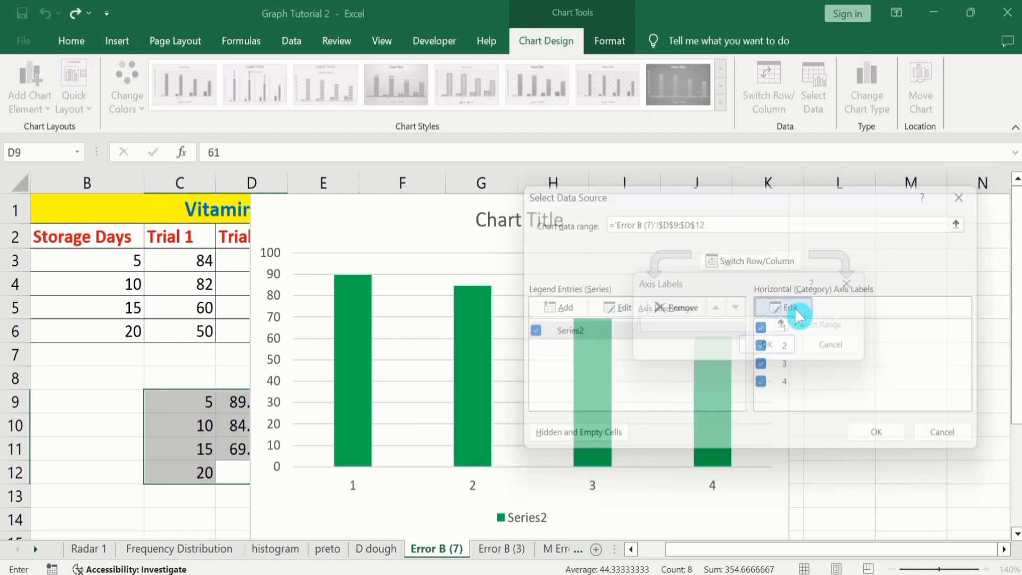
pyautogui.click(116, 261)
pyautogui.moveTo(116, 261); pyautogui.dragTo(114, 327)
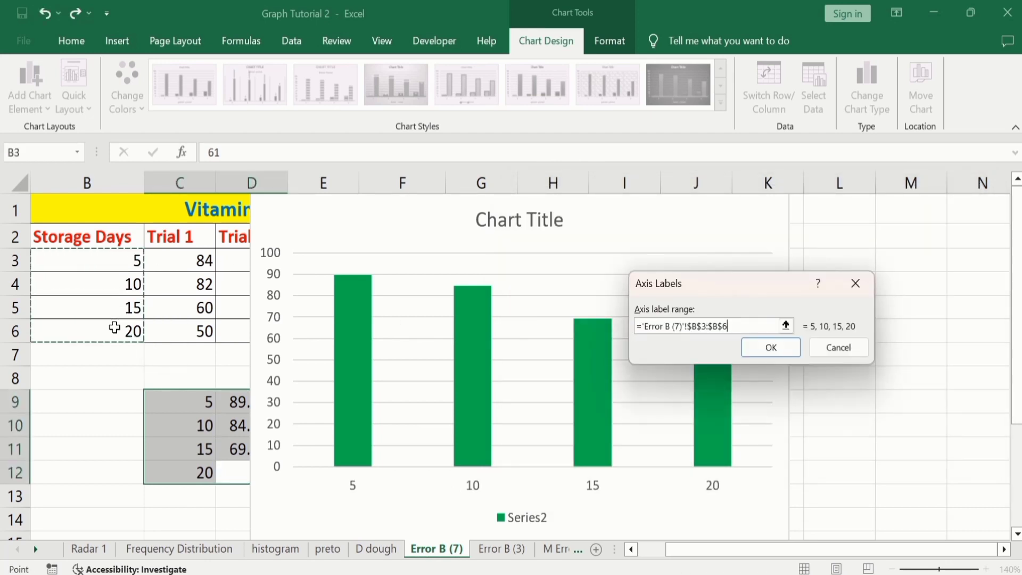
pyautogui.click(770, 347)
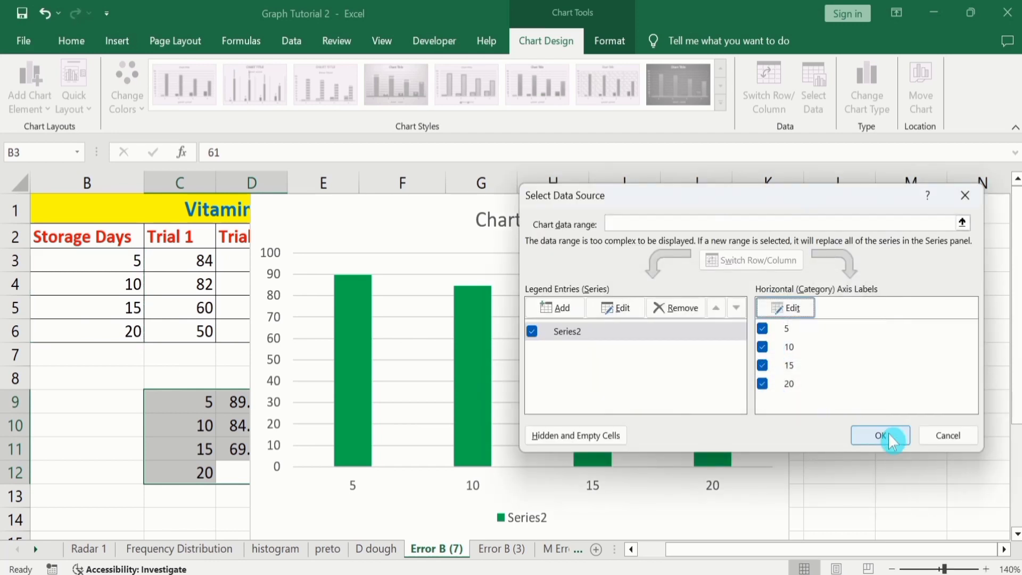
pyautogui.click(881, 436)
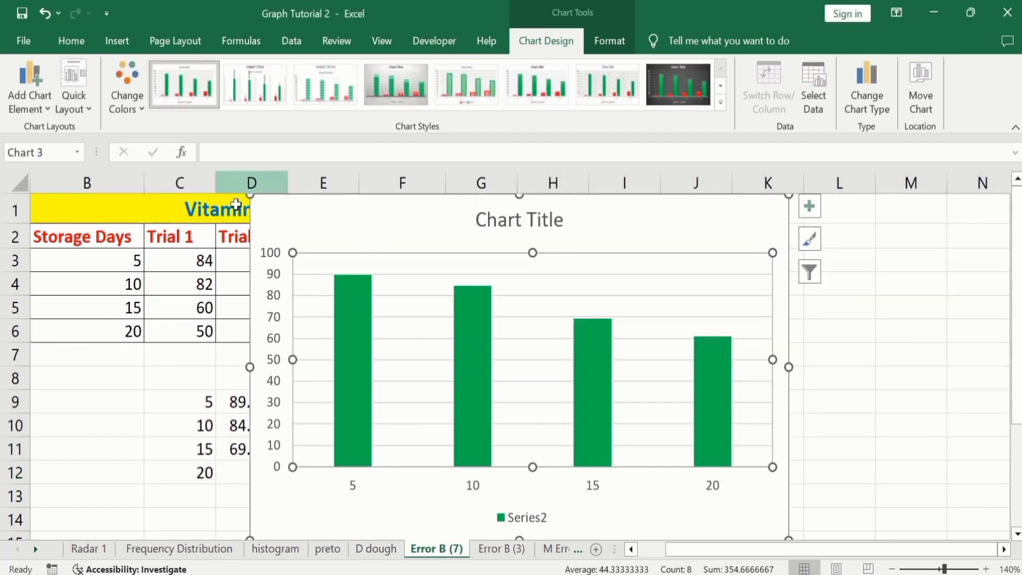
# - Move the new chart beside the data so it starts at column G and uncovers the trial and Mean columns
pyautogui.moveTo(267, 217); pyautogui.dragTo(467, 209)
pyautogui.click(482, 317)
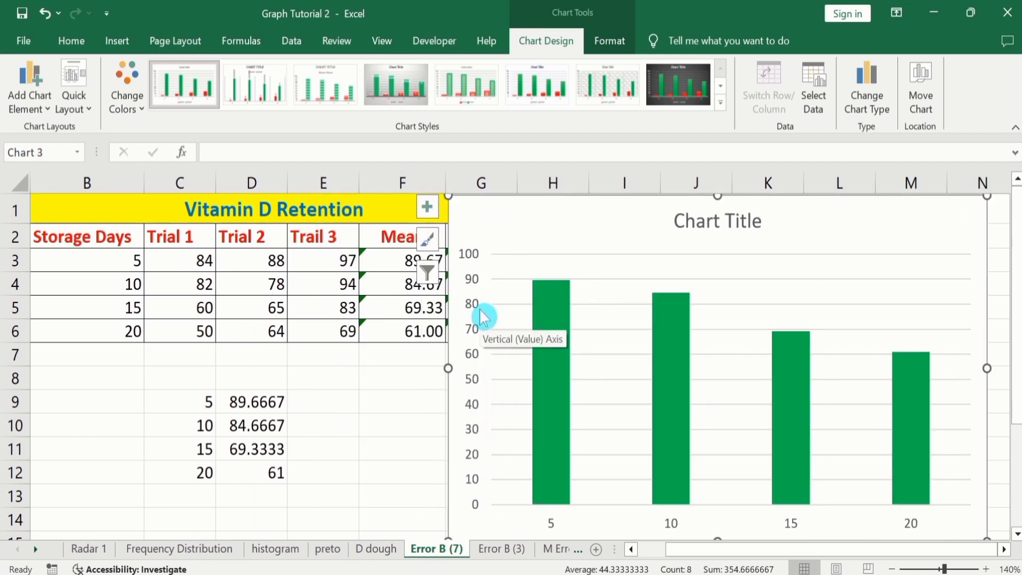
pyautogui.click(510, 550)
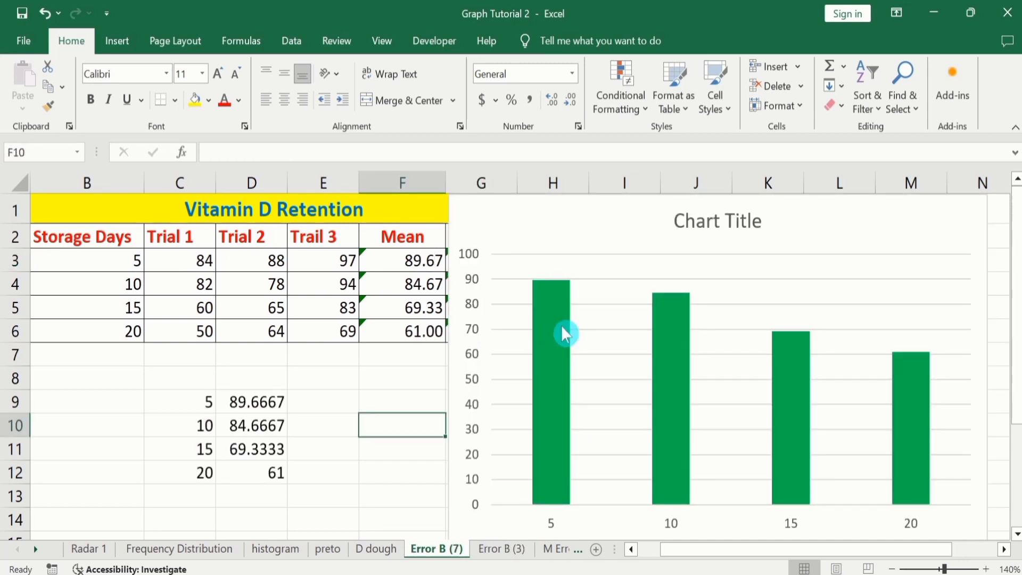
# - Add error bars to the green mean columns and open their detailed formatting options
pyautogui.moveTo(565, 334)
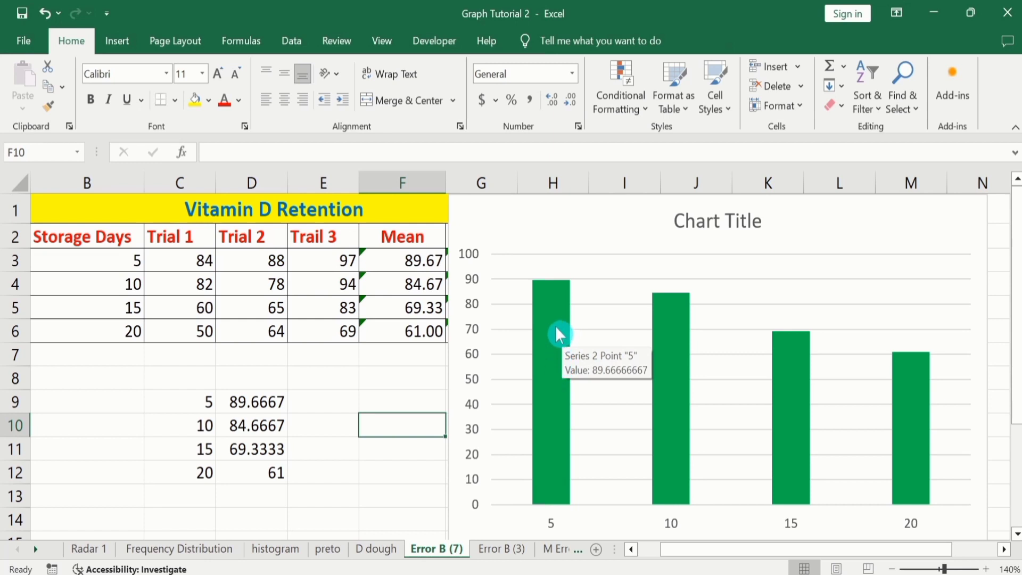
pyautogui.click(557, 330)
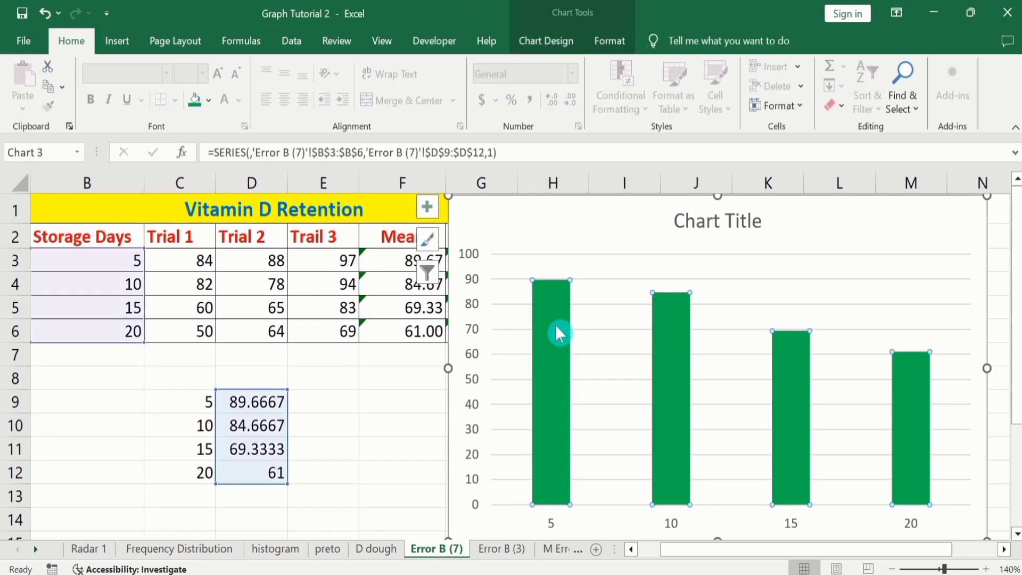
pyautogui.moveTo(550, 313)
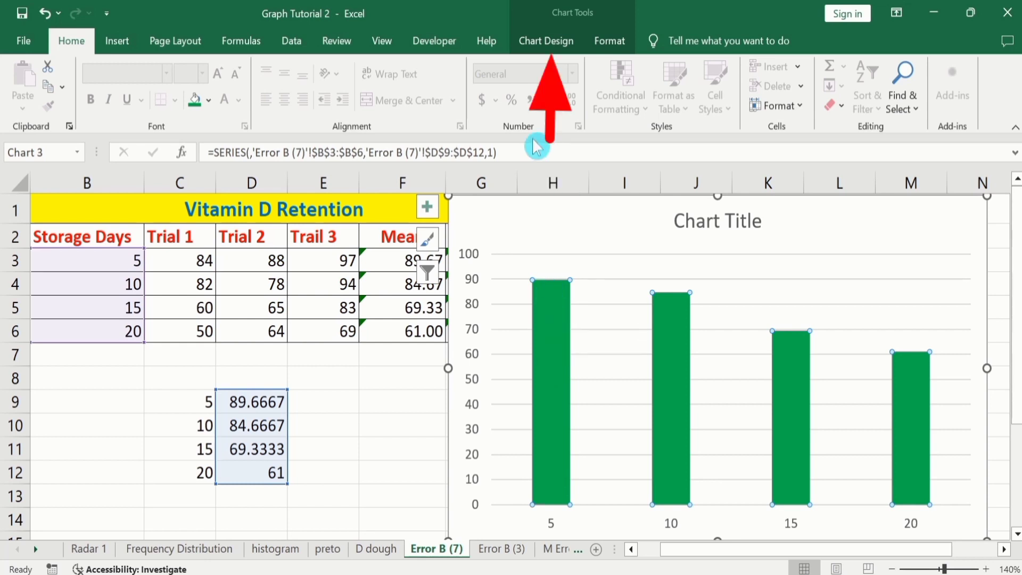
pyautogui.click(552, 47)
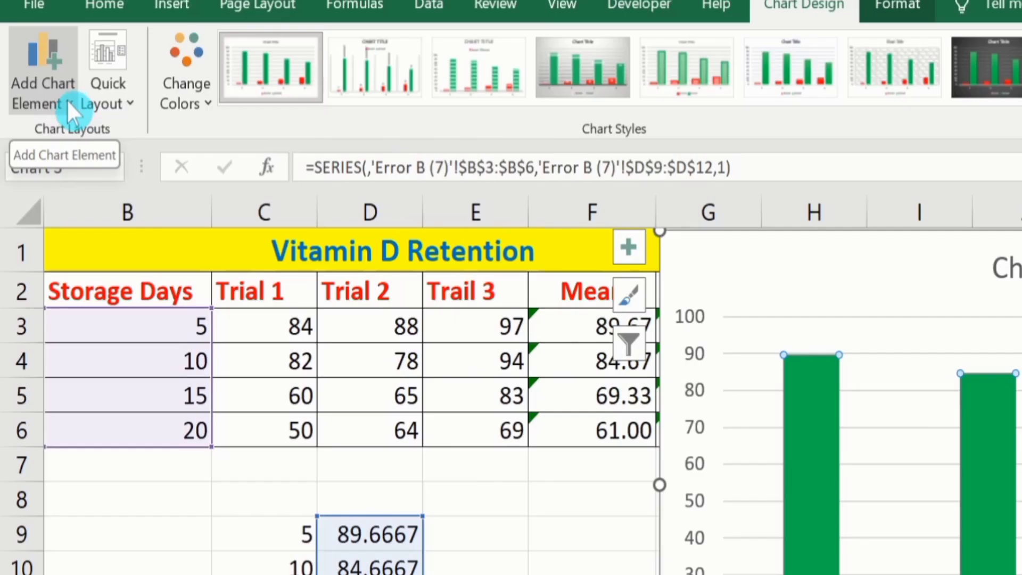
pyautogui.click(69, 106)
pyautogui.moveTo(79, 124)
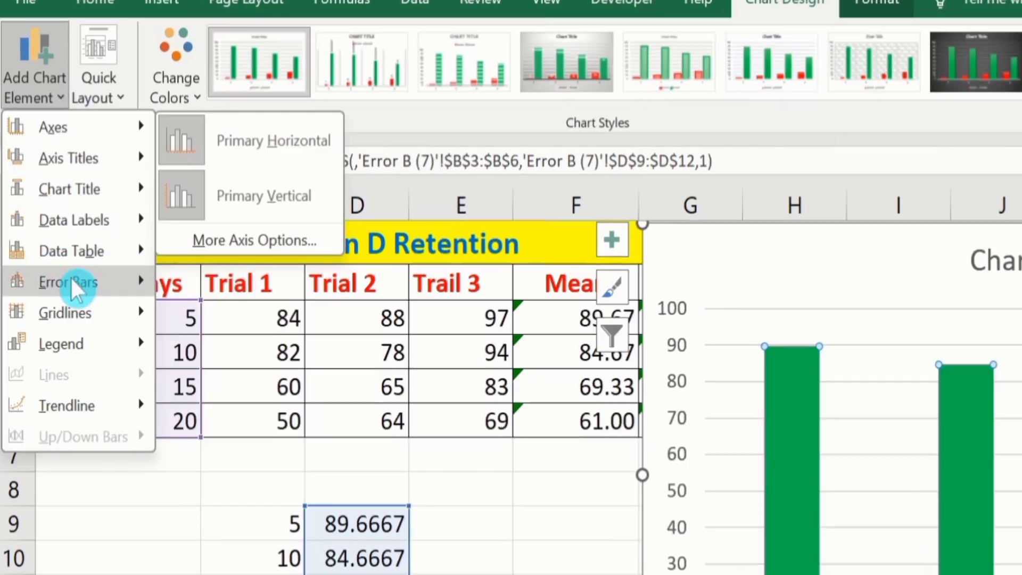
pyautogui.moveTo(64, 263)
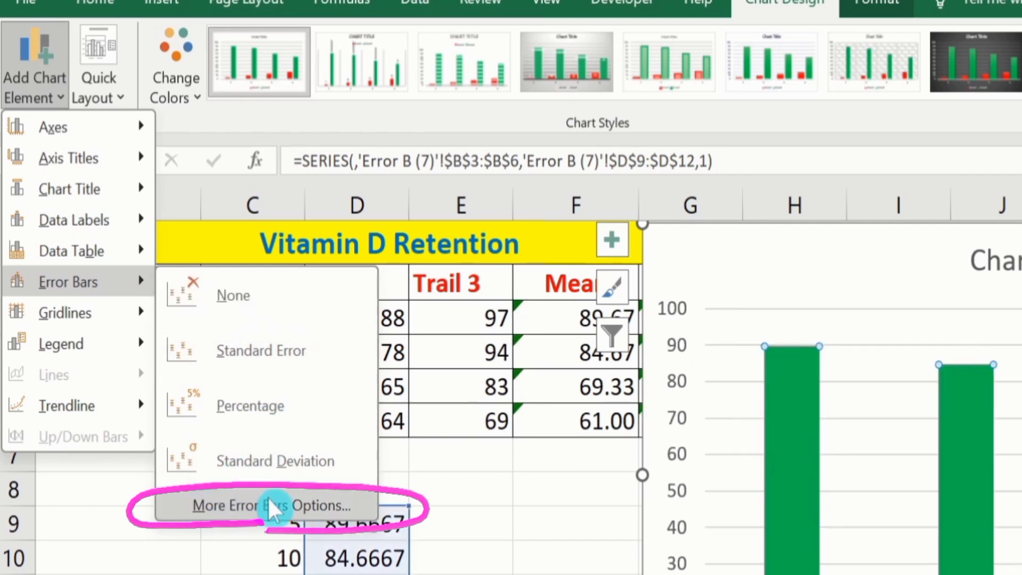
pyautogui.click(297, 505)
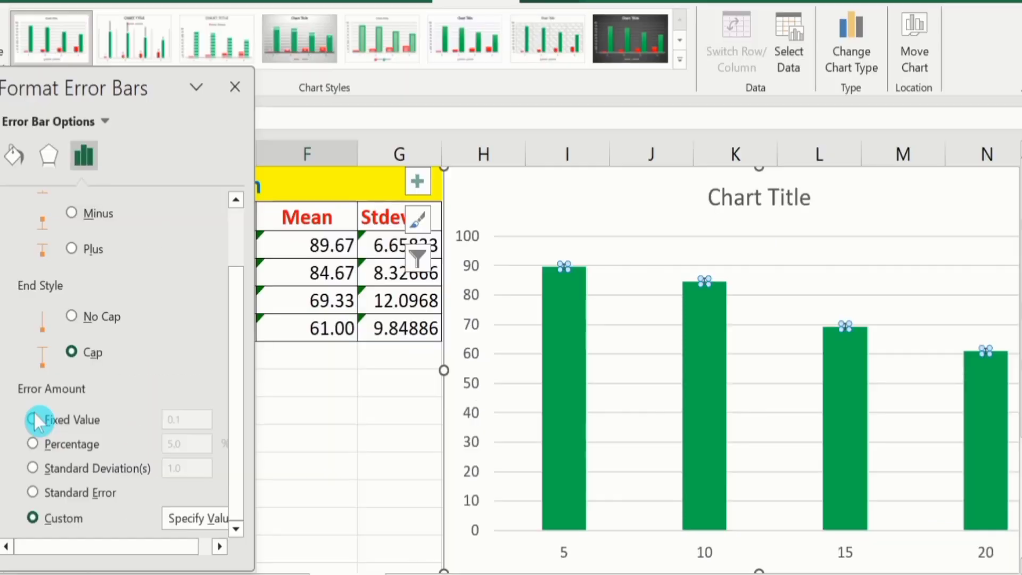
# - Switch the error bars' error amount to Custom and open its value specification
pyautogui.click(34, 419)
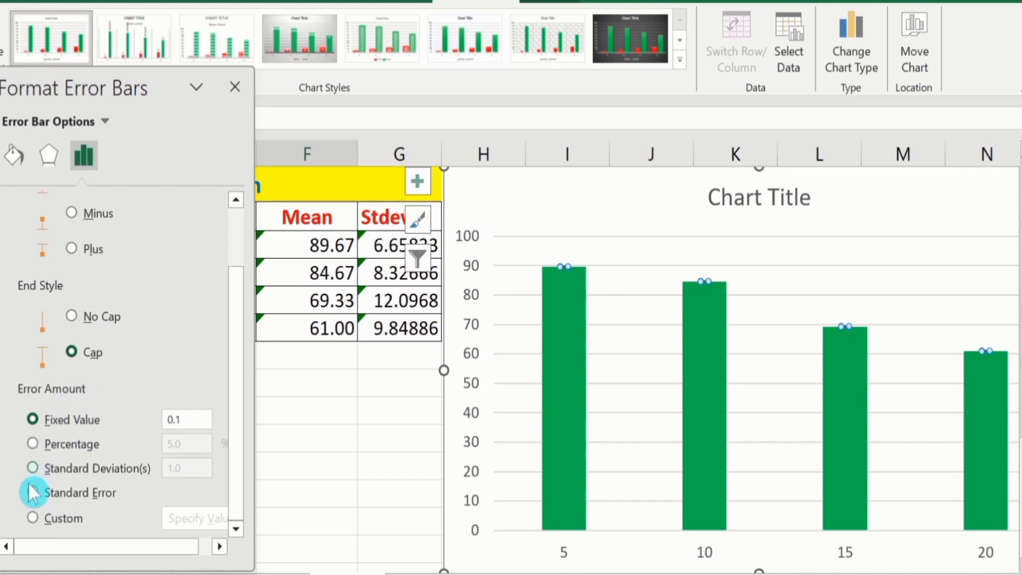
pyautogui.click(32, 517)
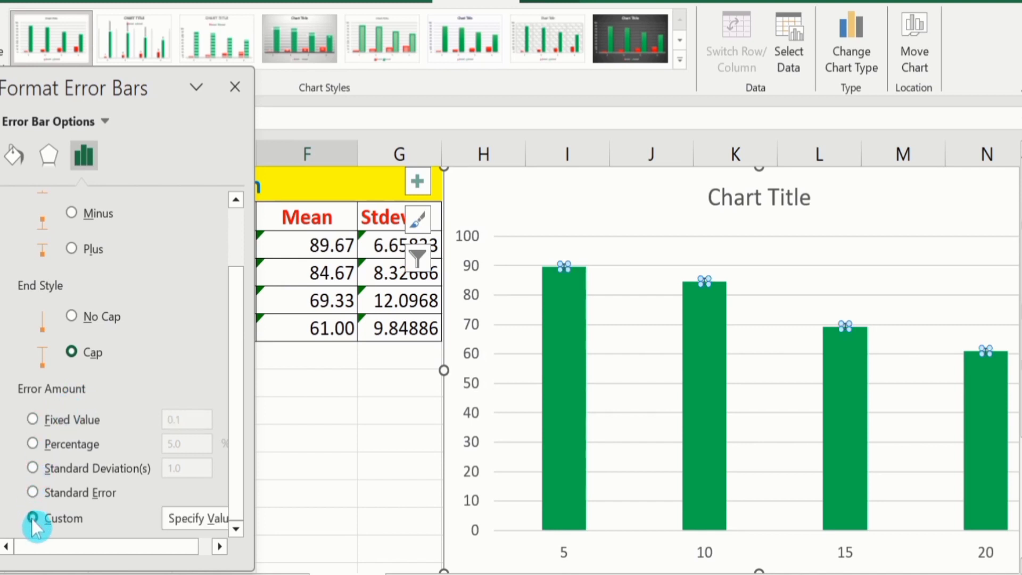
pyautogui.click(219, 547)
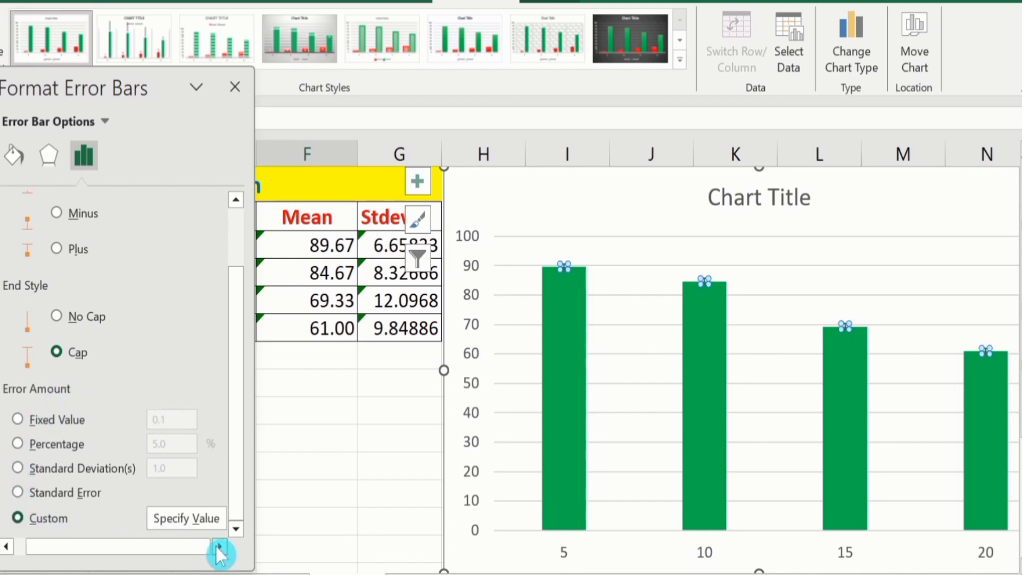
pyautogui.click(186, 518)
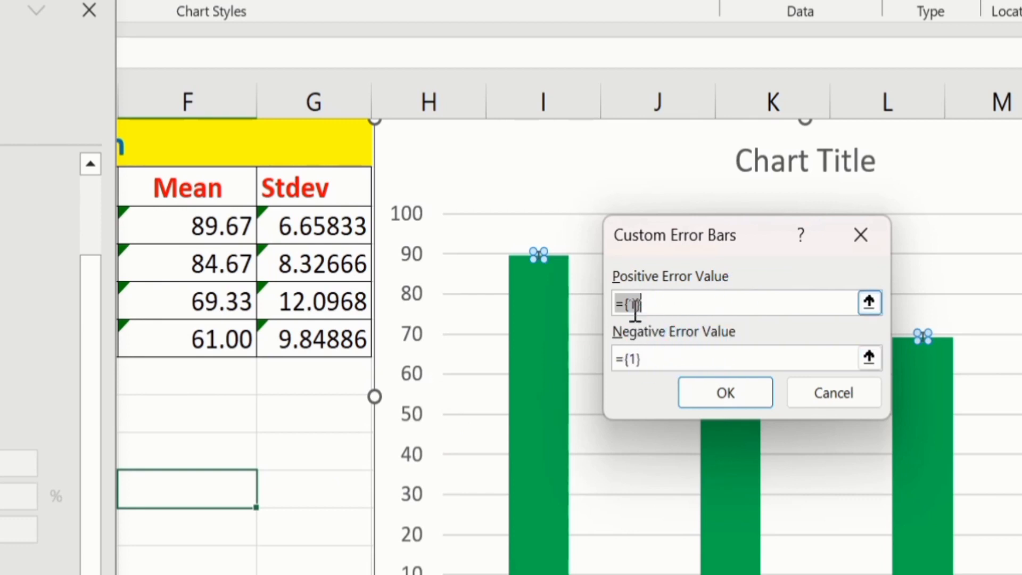
# - Replace the positive error value with the standard deviations in G3:G6
pyautogui.click(662, 303)
pyautogui.press('BackSpace')
pyautogui.press('BackSpace')
pyautogui.press('BackSpace')
pyautogui.press('BackSpace')
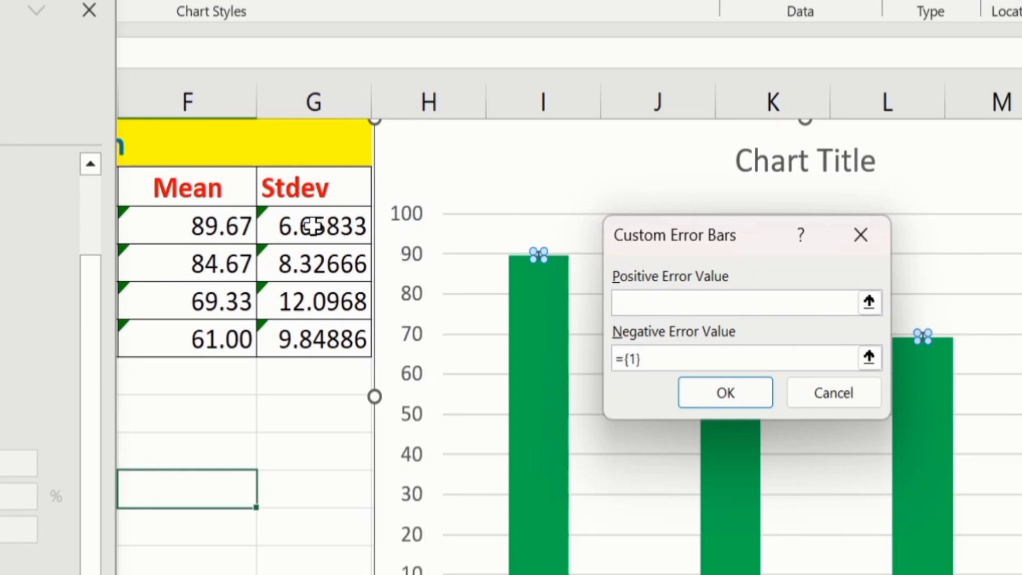
pyautogui.moveTo(313, 226); pyautogui.dragTo(306, 319)
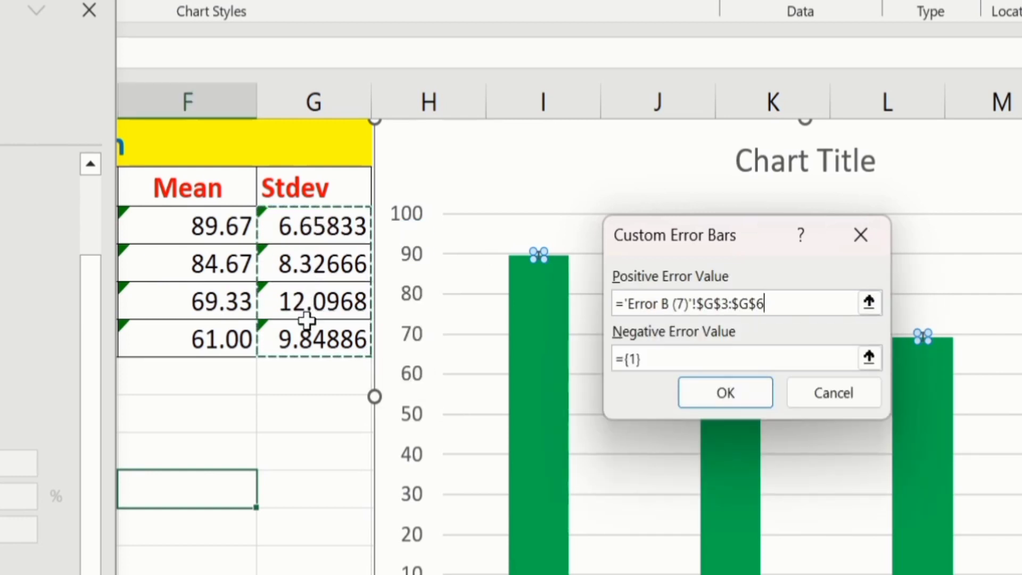
# - Replace the negative error value with the standard deviations in G3:G6 and apply the custom error bars
pyautogui.click(662, 358)
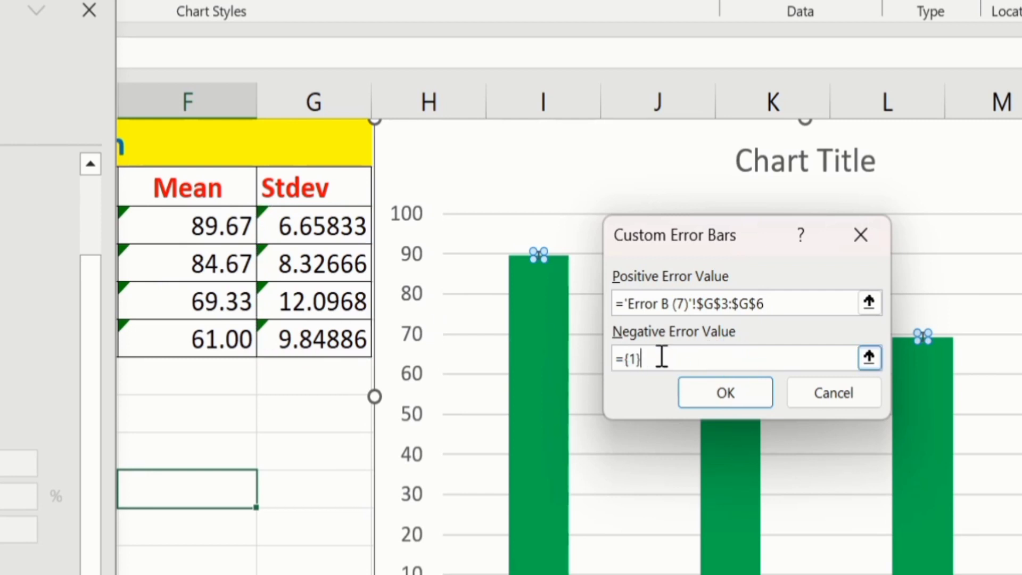
pyautogui.press('BackSpace')
pyautogui.press('BackSpace')
pyautogui.press('BackSpace')
pyautogui.press('BackSpace')
pyautogui.click(301, 223)
pyautogui.moveTo(301, 224); pyautogui.dragTo(303, 324)
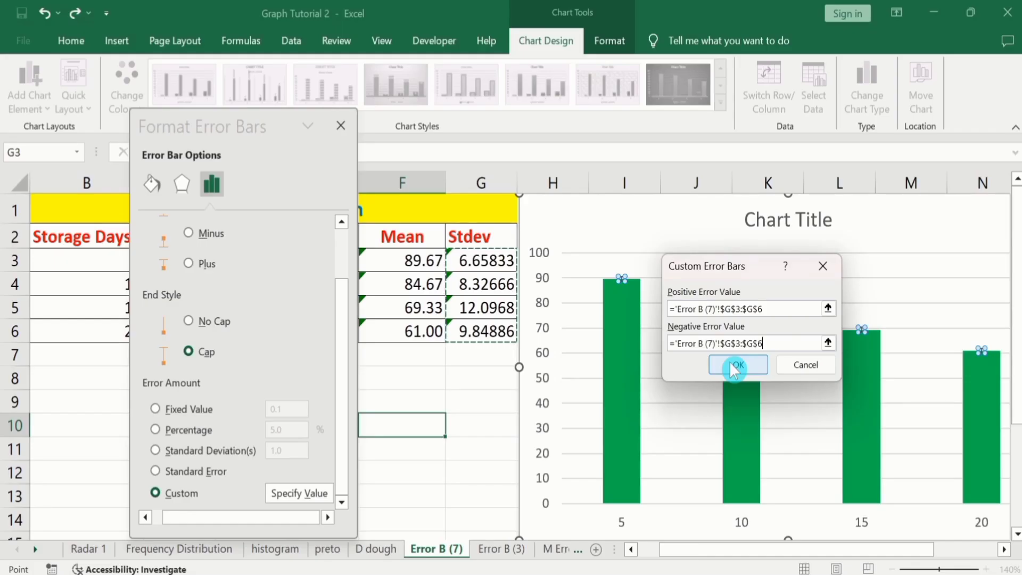
pyautogui.click(732, 365)
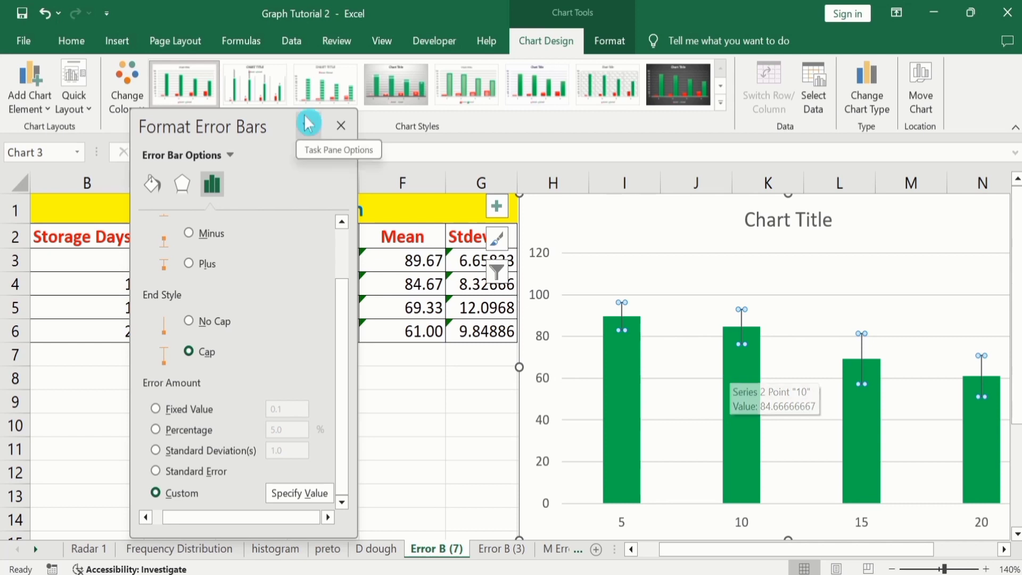
pyautogui.click(342, 126)
pyautogui.click(445, 395)
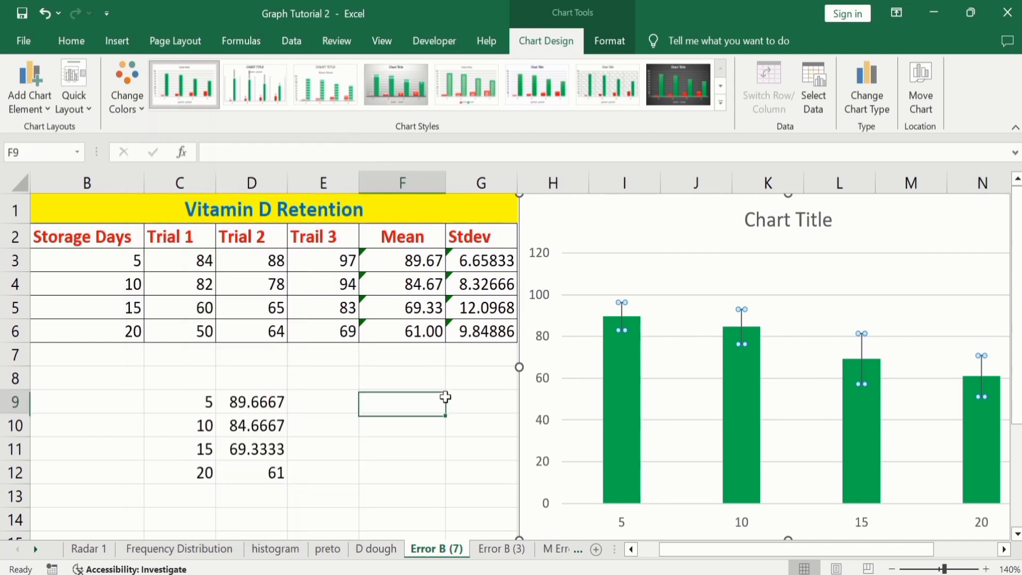
# - Format the chart's error bars with a solid red line
pyautogui.click(624, 314)
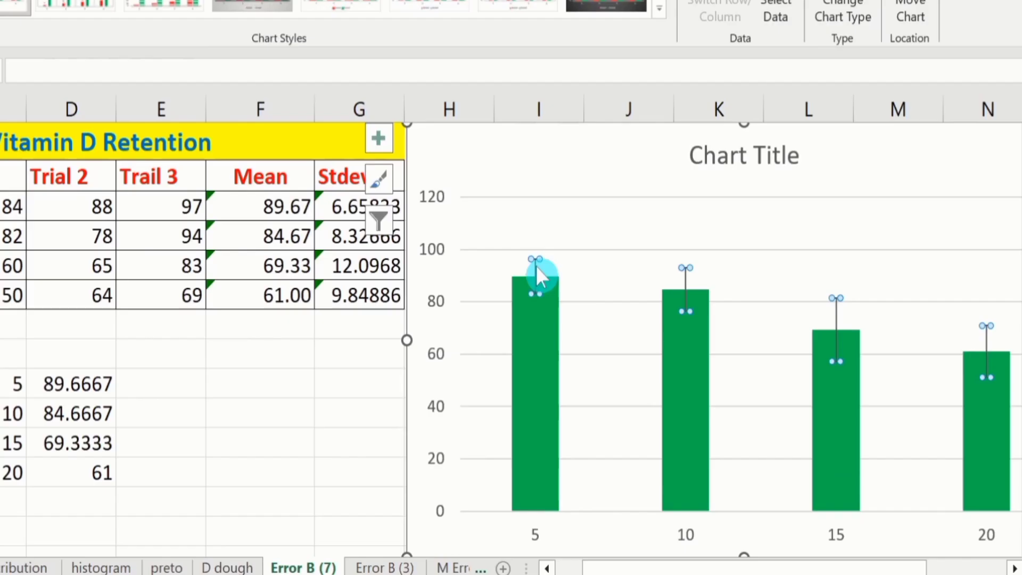
pyautogui.rightClick(624, 314)
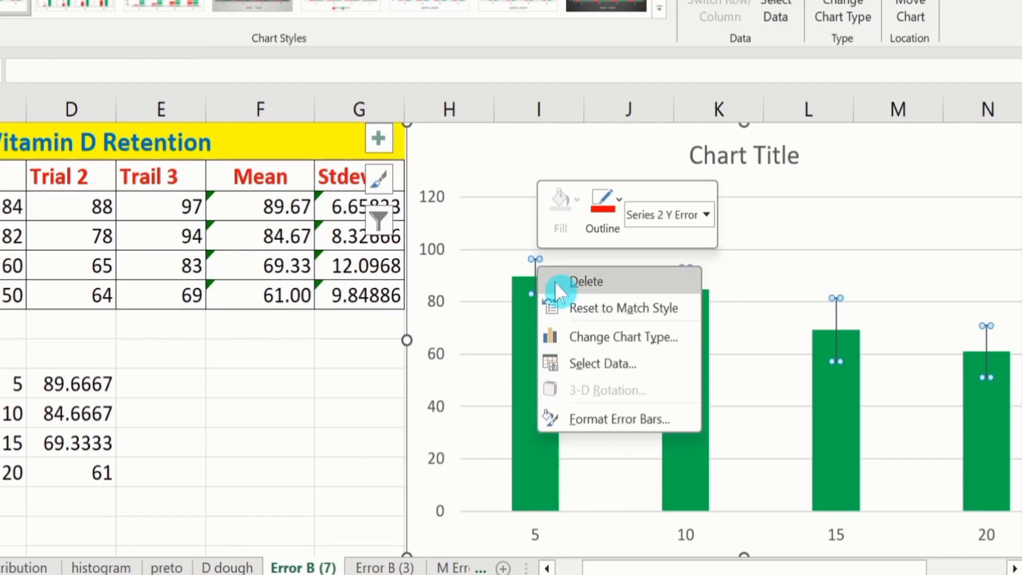
pyautogui.click(613, 422)
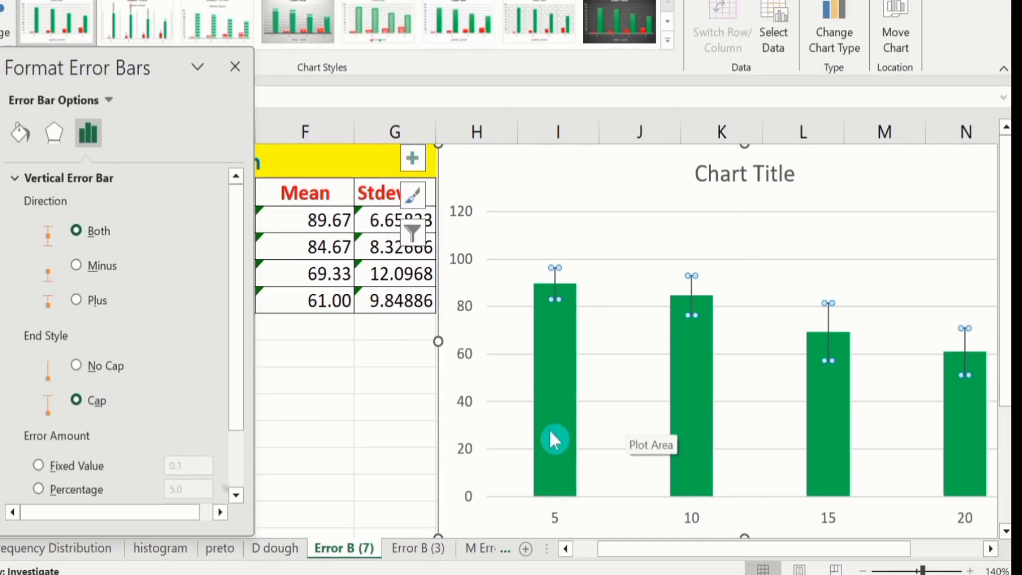
pyautogui.click(15, 140)
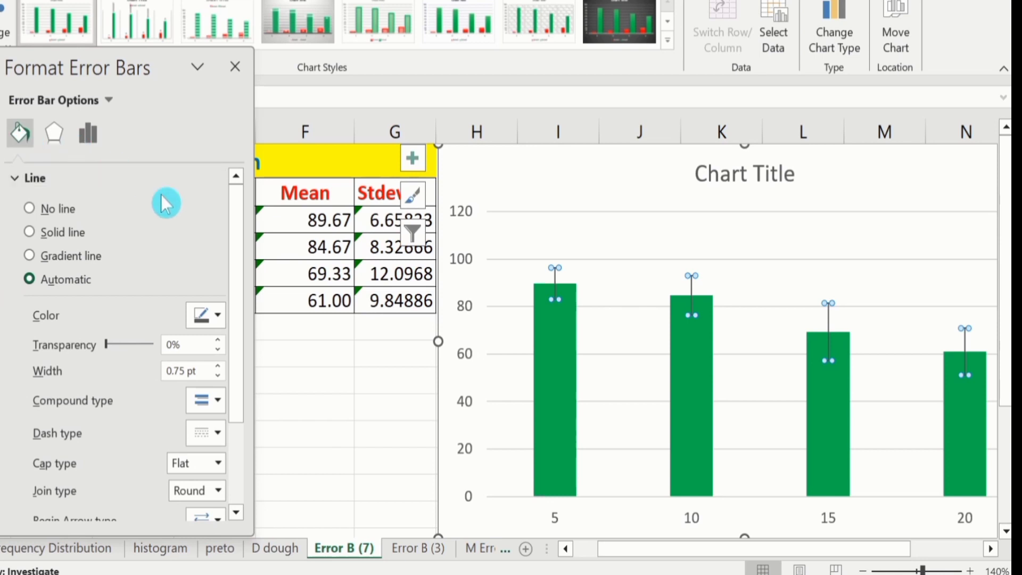
pyautogui.click(30, 230)
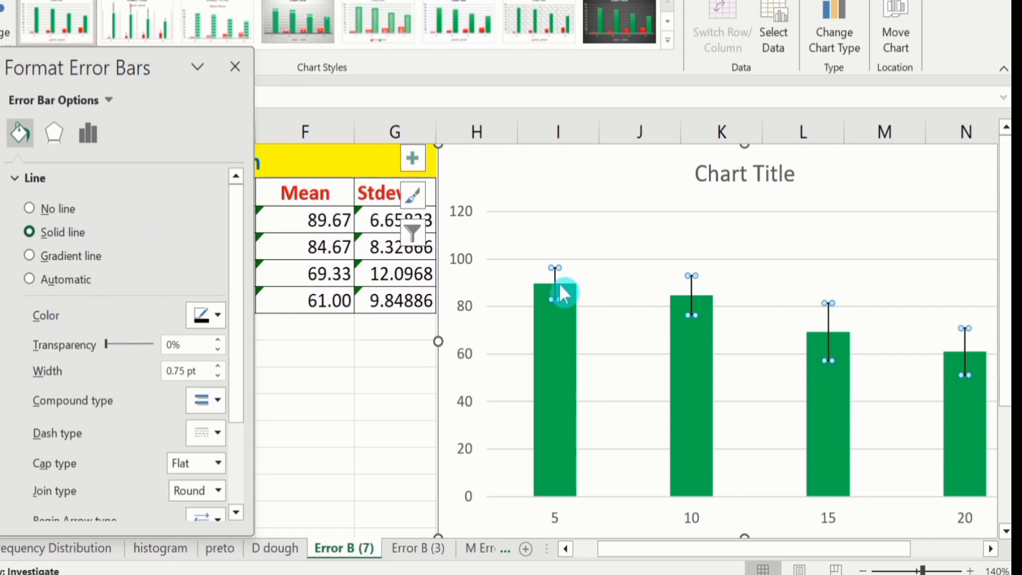
pyautogui.click(218, 317)
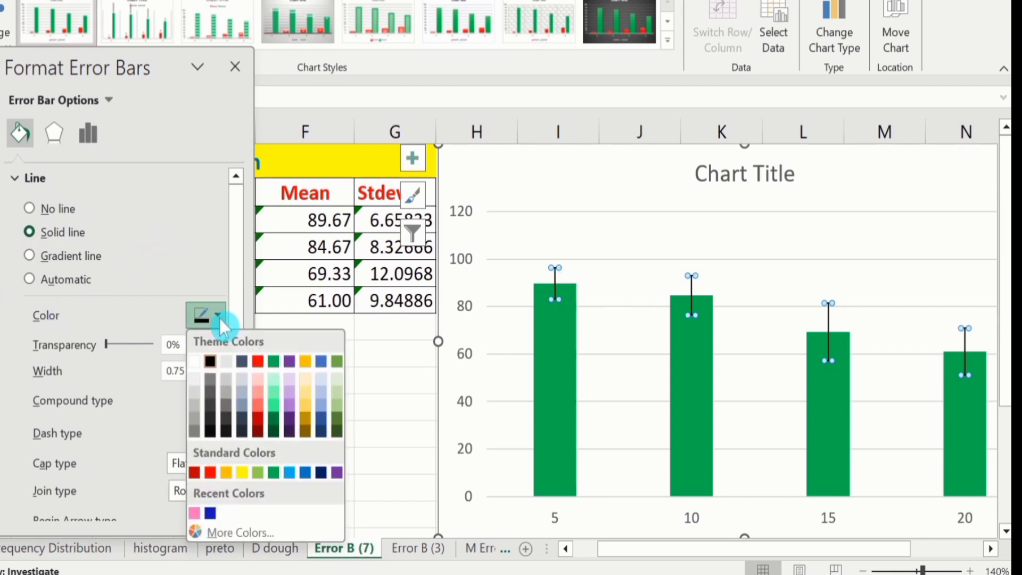
pyautogui.click(257, 361)
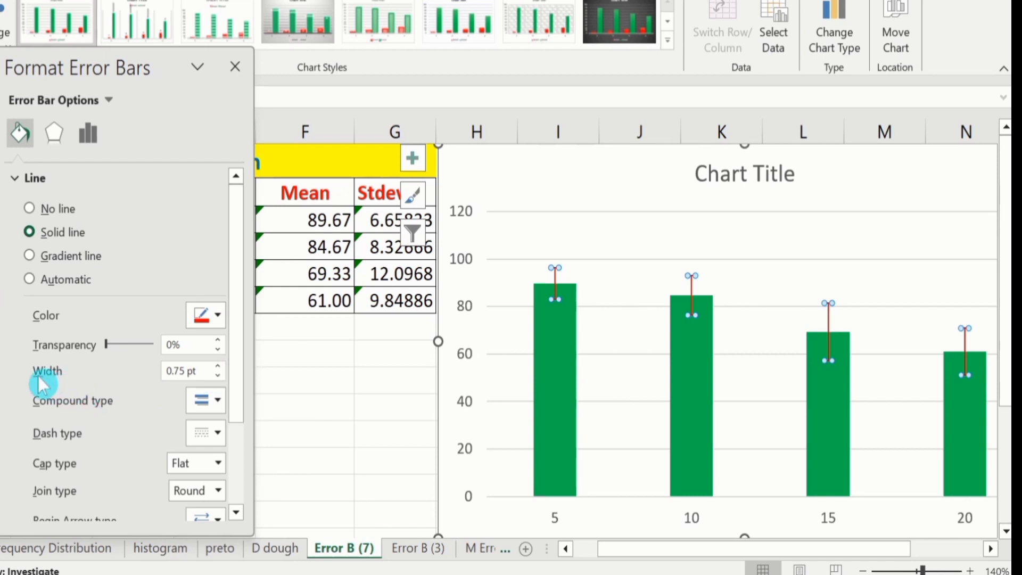
# - Increase the line width of the error bars to 2 pt
pyautogui.click(218, 367)
pyautogui.click(218, 367)
pyautogui.click(219, 367)
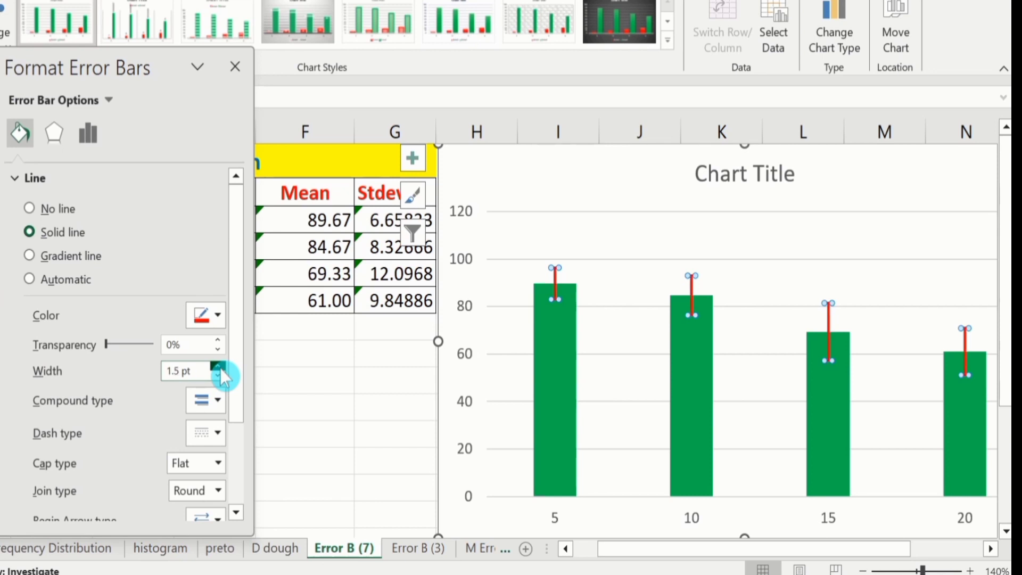
pyautogui.click(218, 367)
pyautogui.click(218, 366)
pyautogui.scroll(-3, 236, 287)
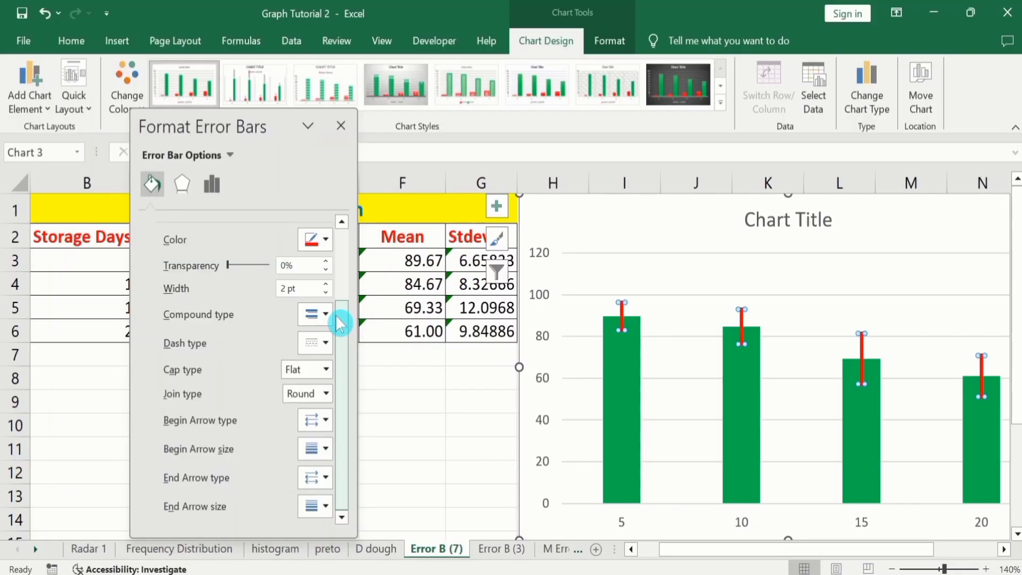